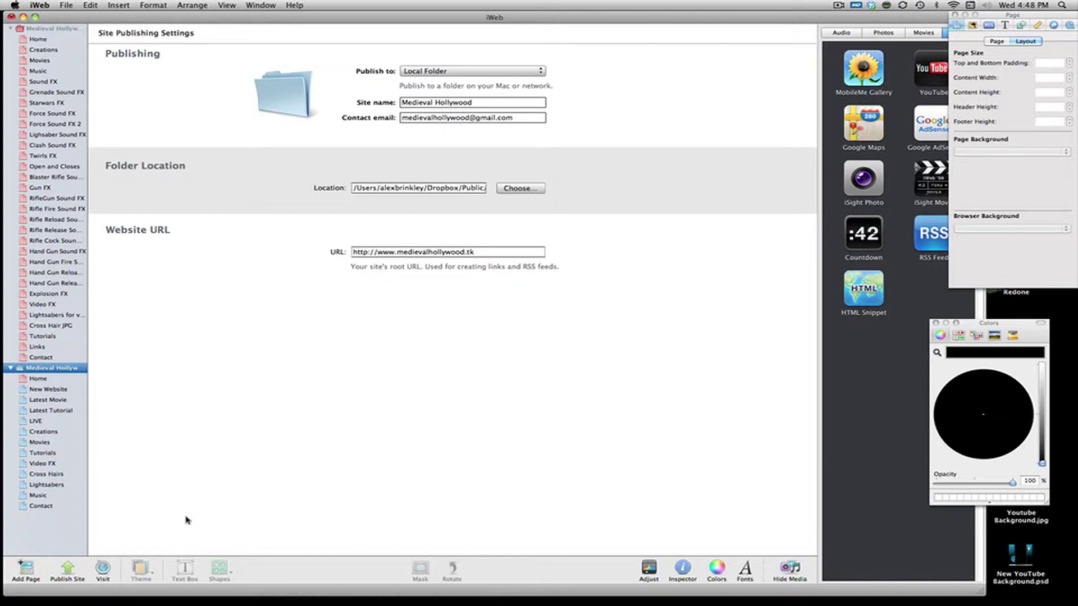
Step: Start a new site and preview the White, Black, Leaf Print and Modern Frame theme templates
left_click(93, 7)
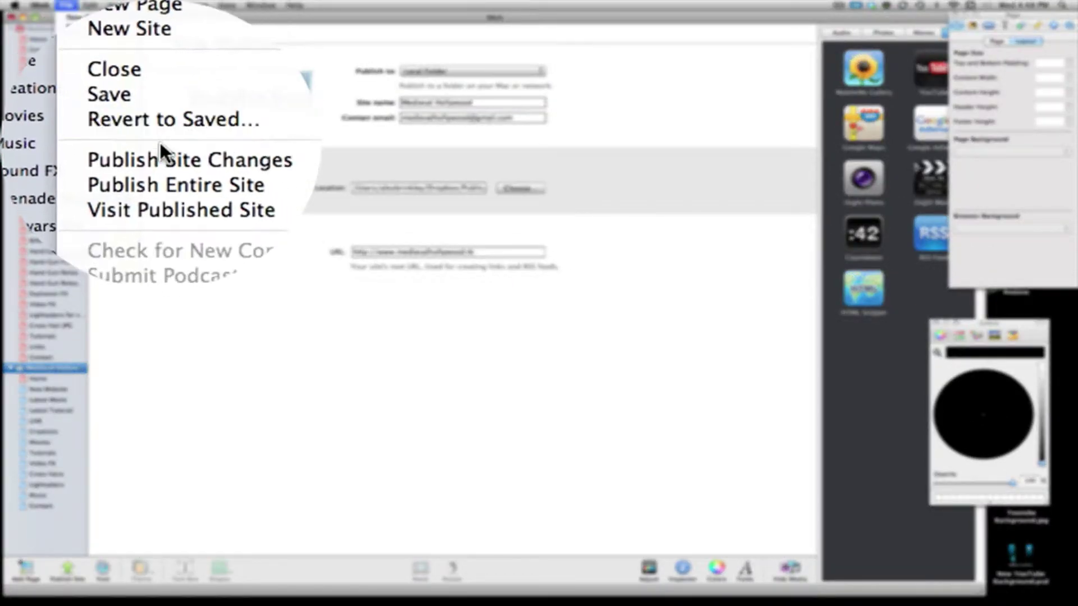
left_click(160, 70)
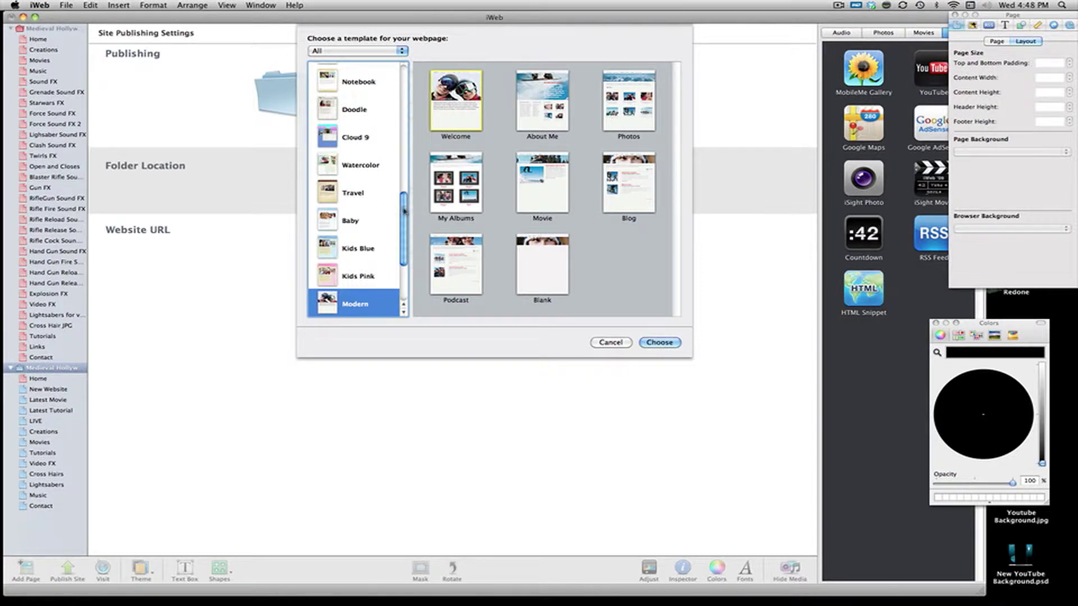
left_click_drag(405, 211, 376, 84)
left_click(375, 83)
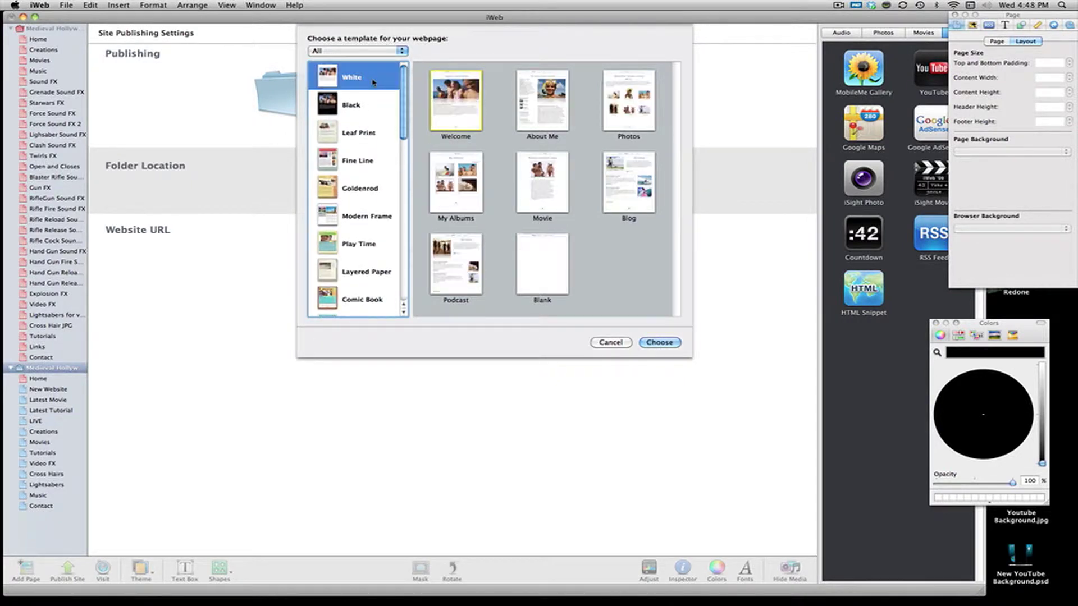
left_click(373, 116)
left_click(376, 141)
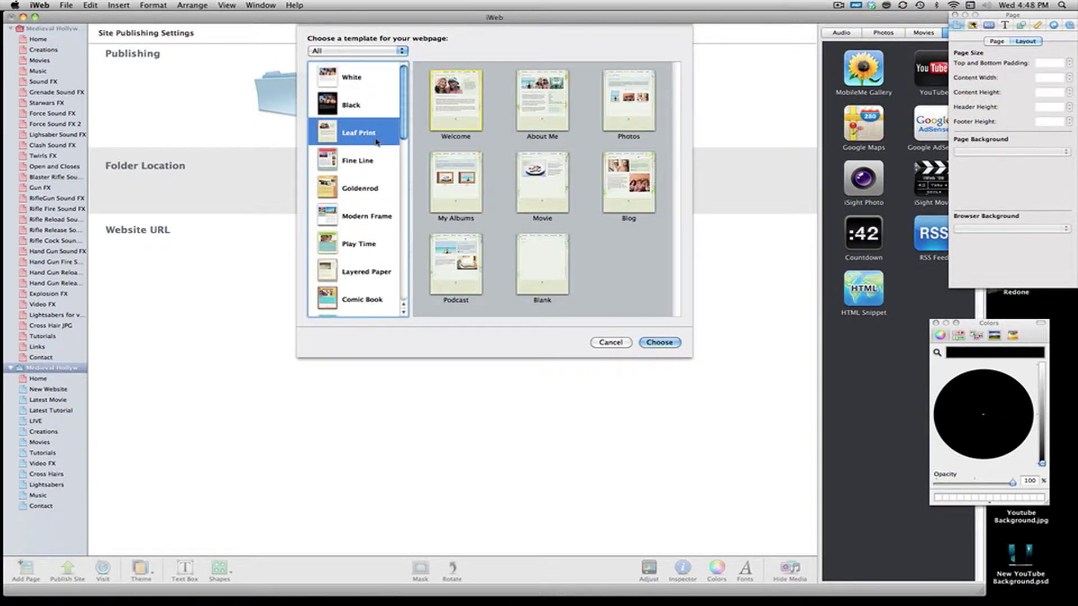
left_click(366, 205)
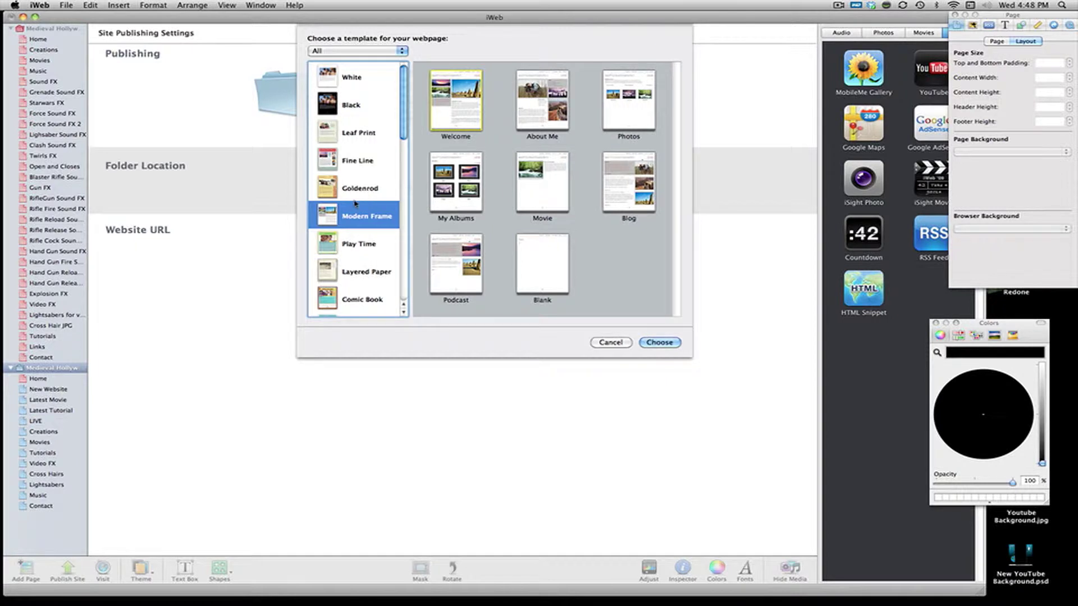
Step: Scroll past Comic Book to the Main Event theme and create its Welcome page
scroll(355, 204, "down", 1)
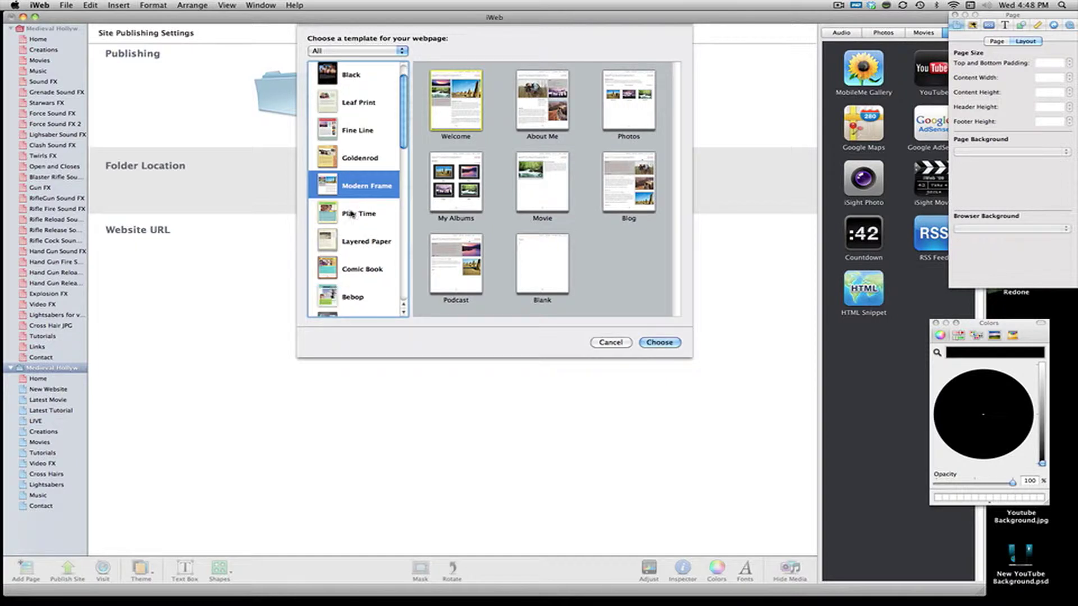
left_click(364, 271)
scroll(365, 275, "down", 1)
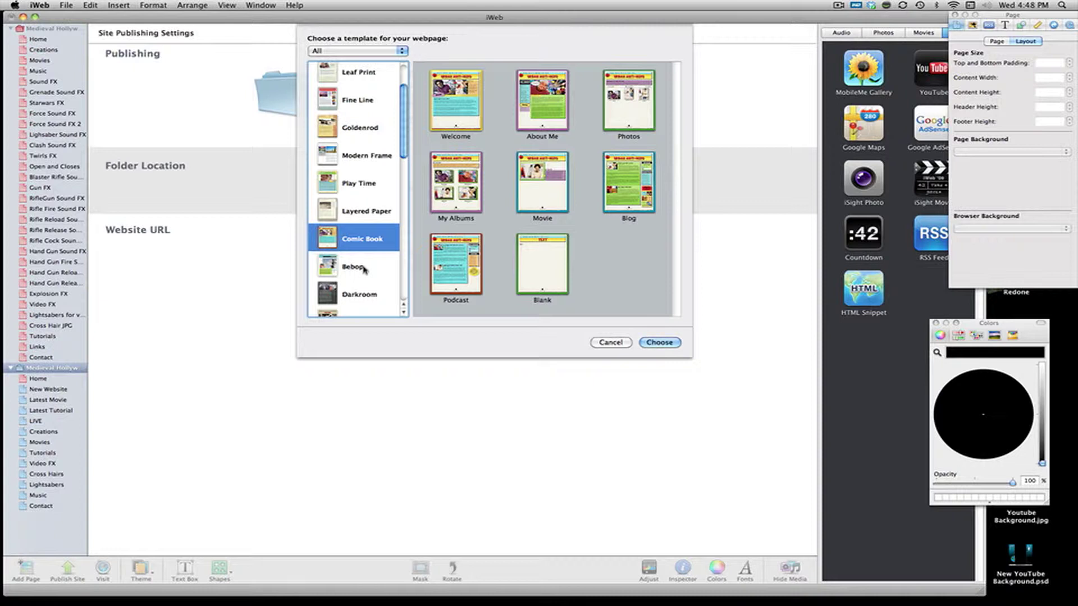
scroll(365, 270, "down", 1)
left_click(372, 286)
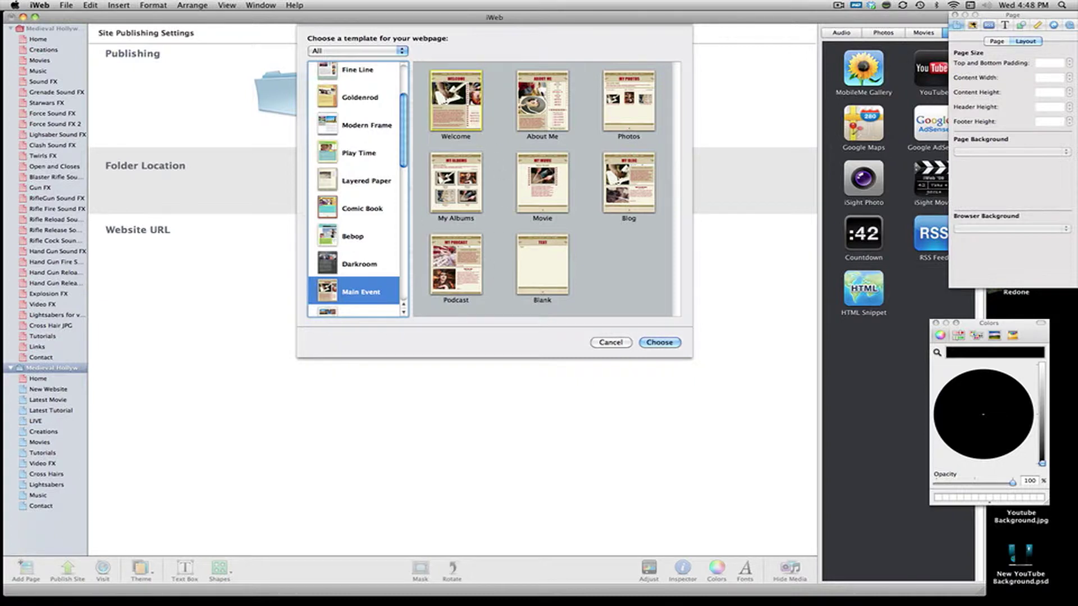
left_click(446, 87)
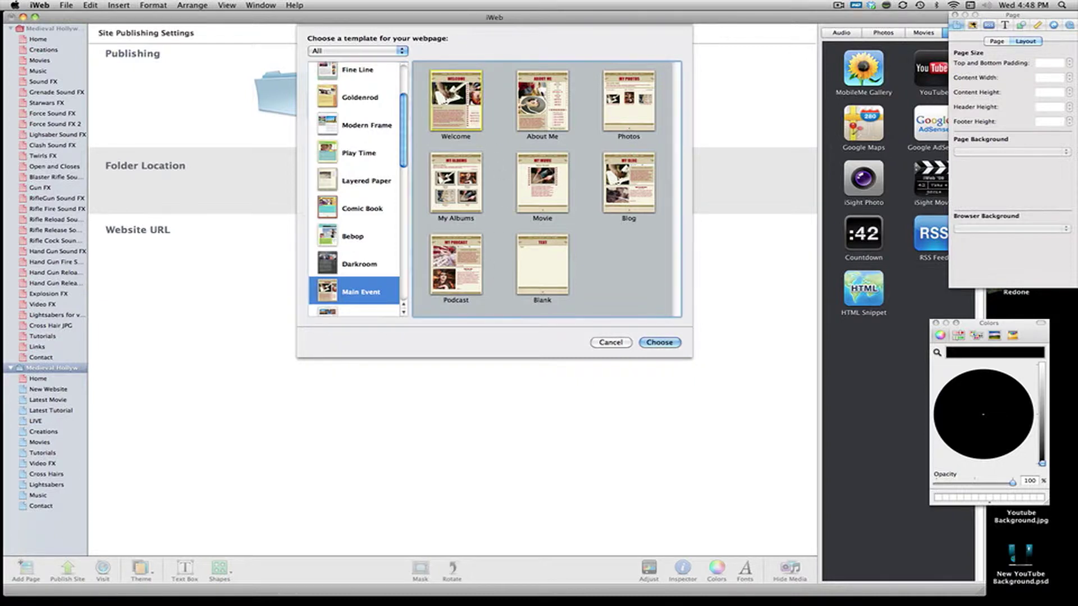
left_click(671, 343)
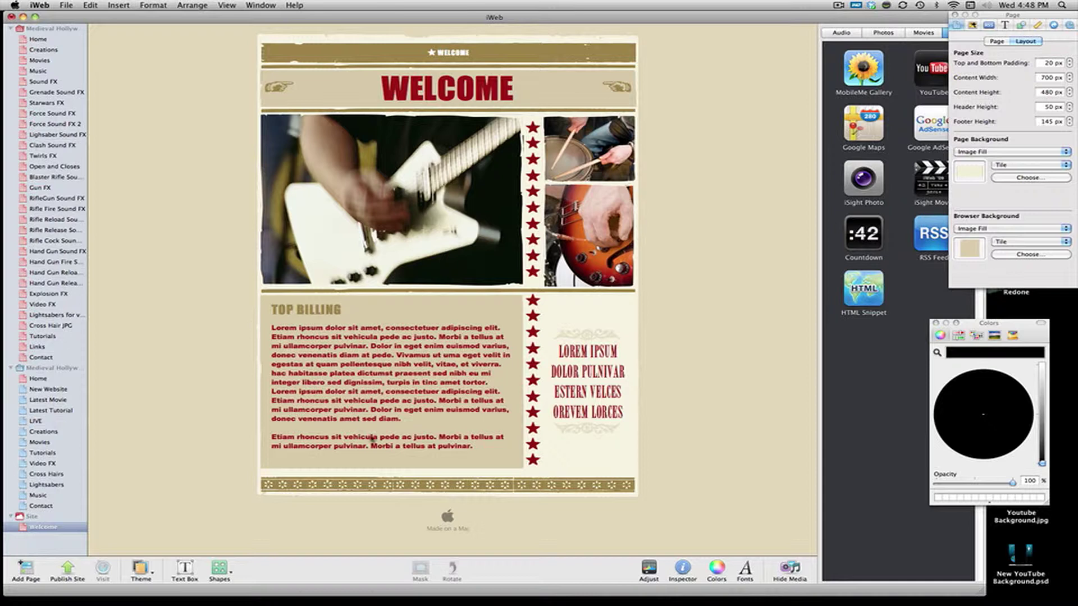
Step: Delete the Made on a Mac badge and drag the star strip down beside the Lorem Ipsum text
left_click(474, 517)
left_click(480, 534)
key("Delete")
left_click(529, 172)
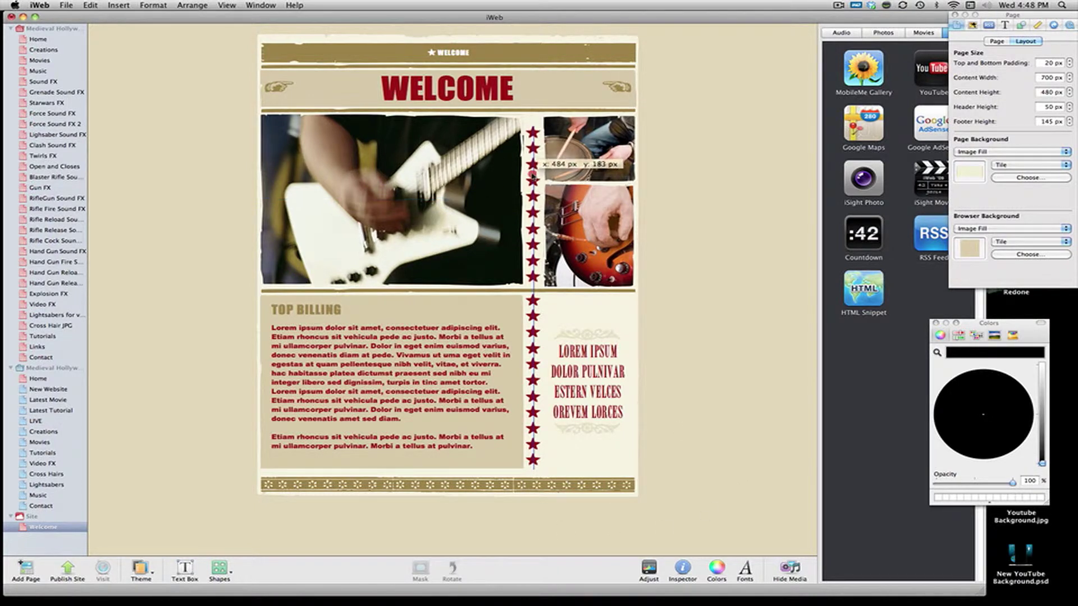
left_click_drag(532, 130, 623, 316)
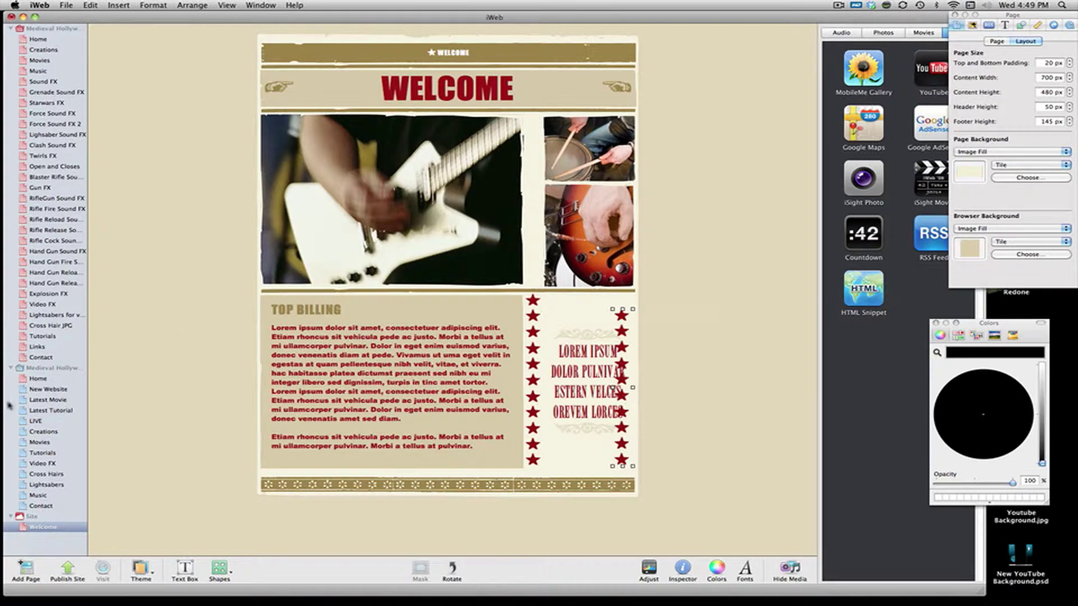
left_click(46, 378)
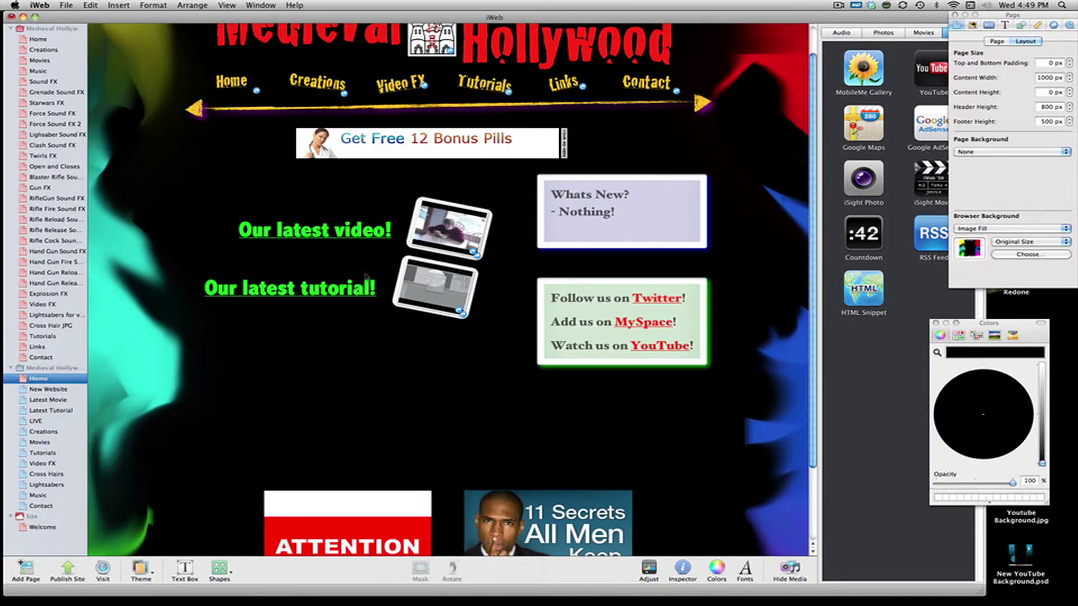
left_click(356, 408)
scroll(528, 278, "down", 5)
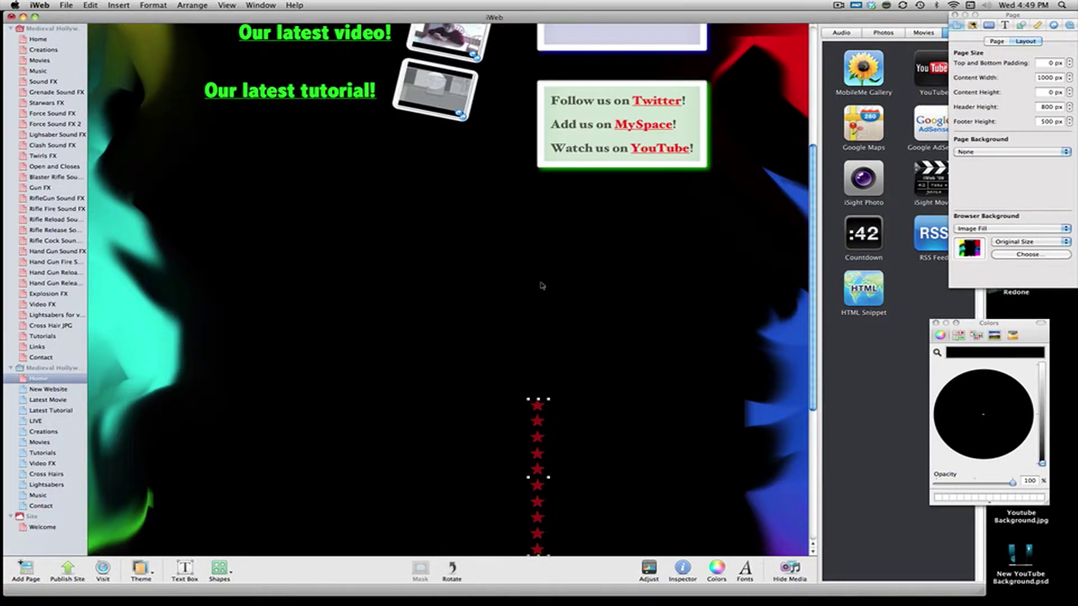
left_click_drag(539, 449, 505, 169)
scroll(548, 185, "up", 3)
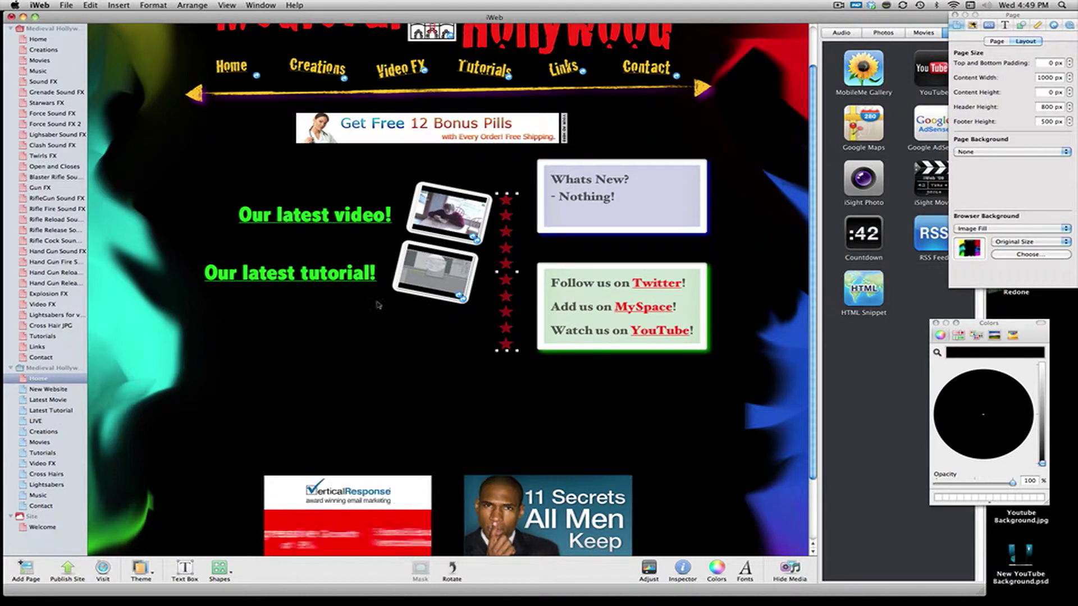
left_click(207, 369)
left_click(43, 527)
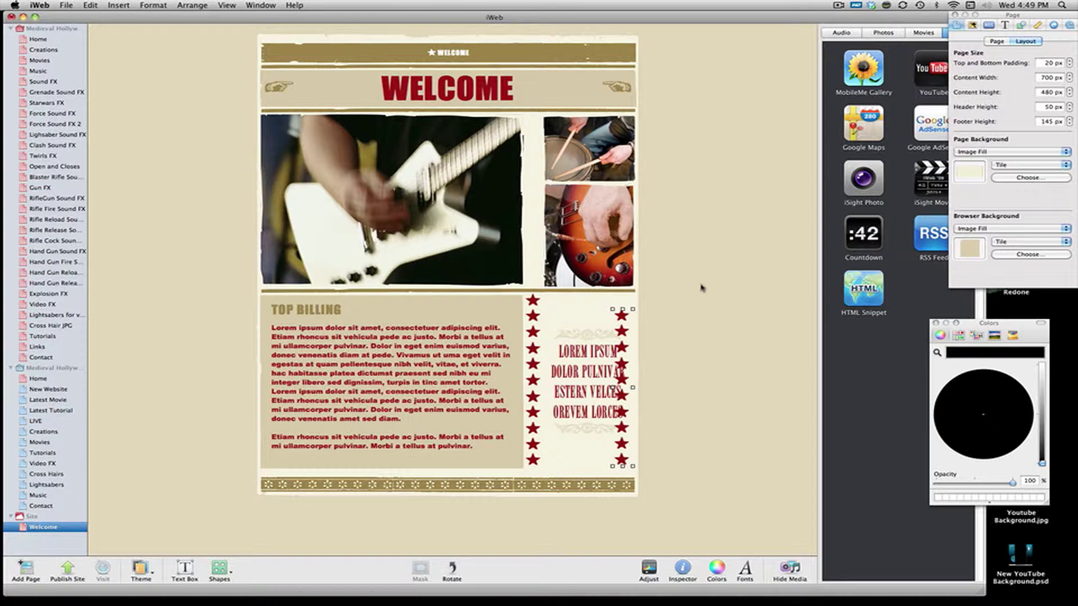
key("super+z")
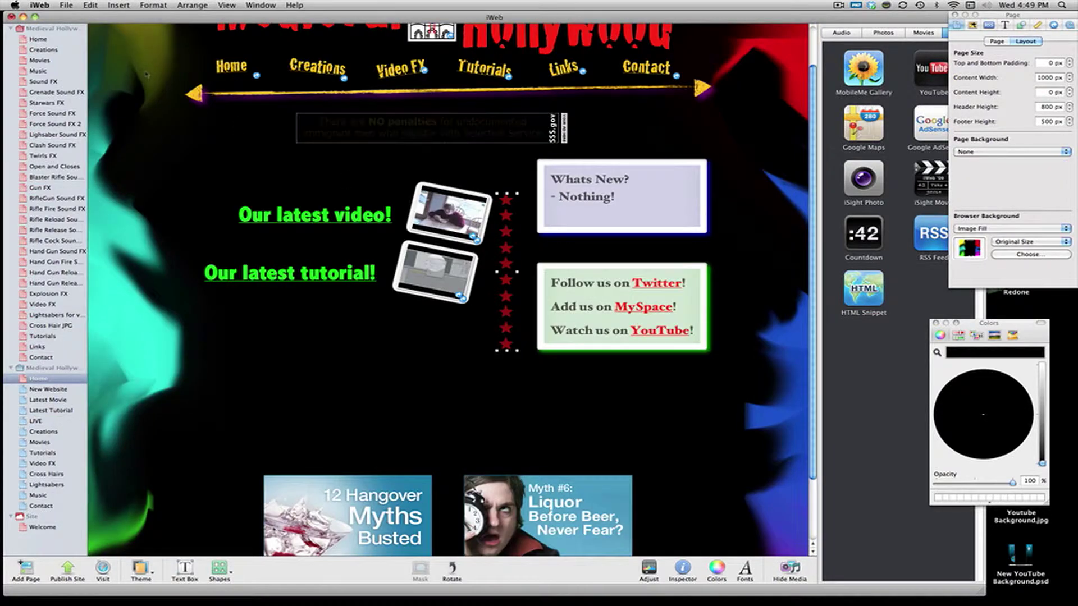
left_click(91, 5)
left_click(112, 27)
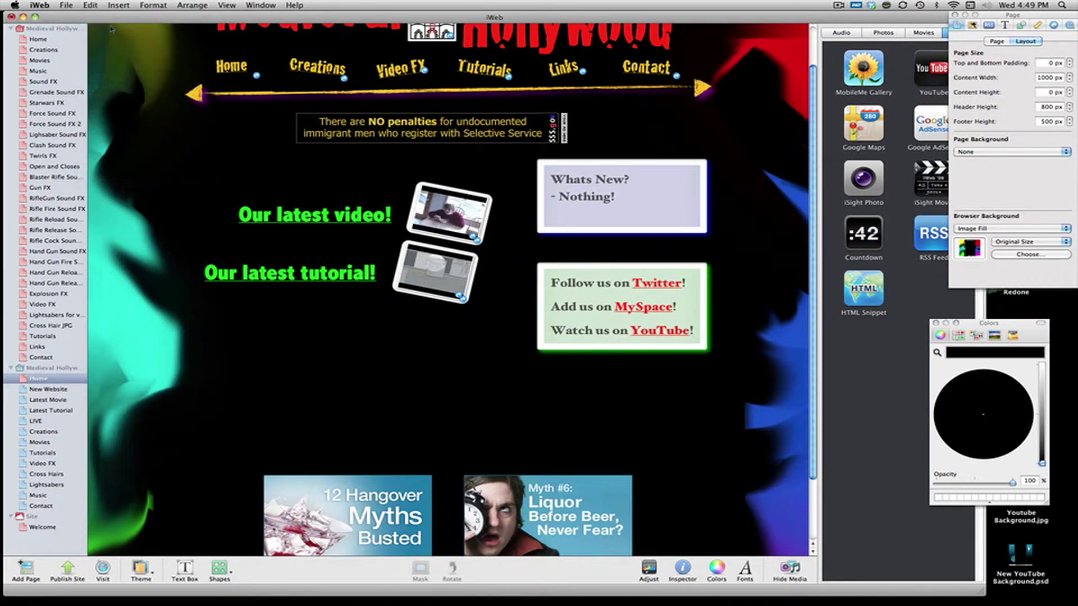
Step: Back on the Welcome page, move the star strip back beside the guitar photo
left_click(43, 527)
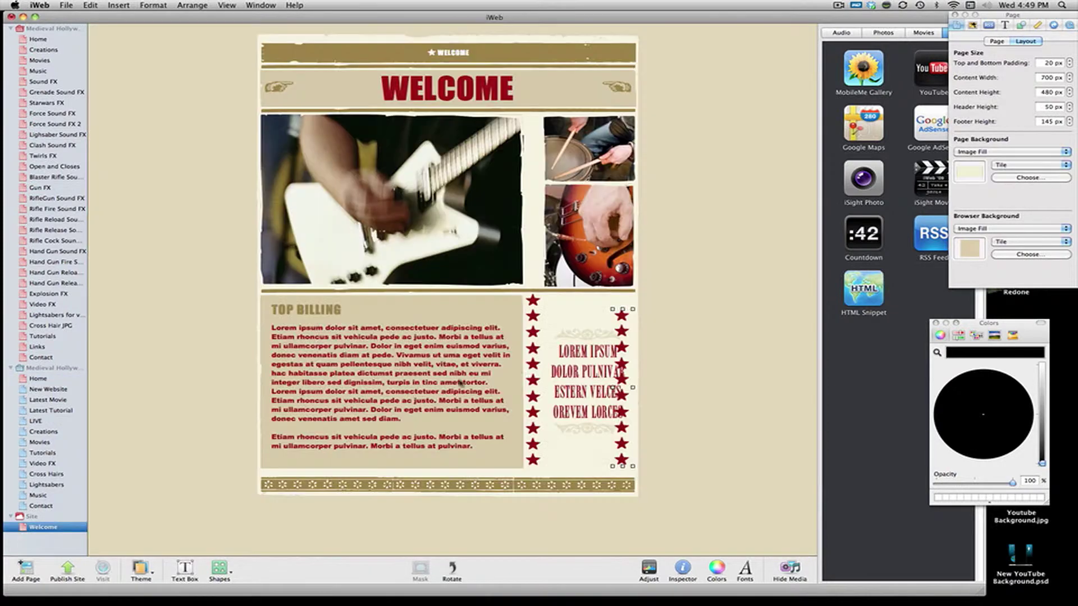
left_click_drag(623, 358, 532, 167)
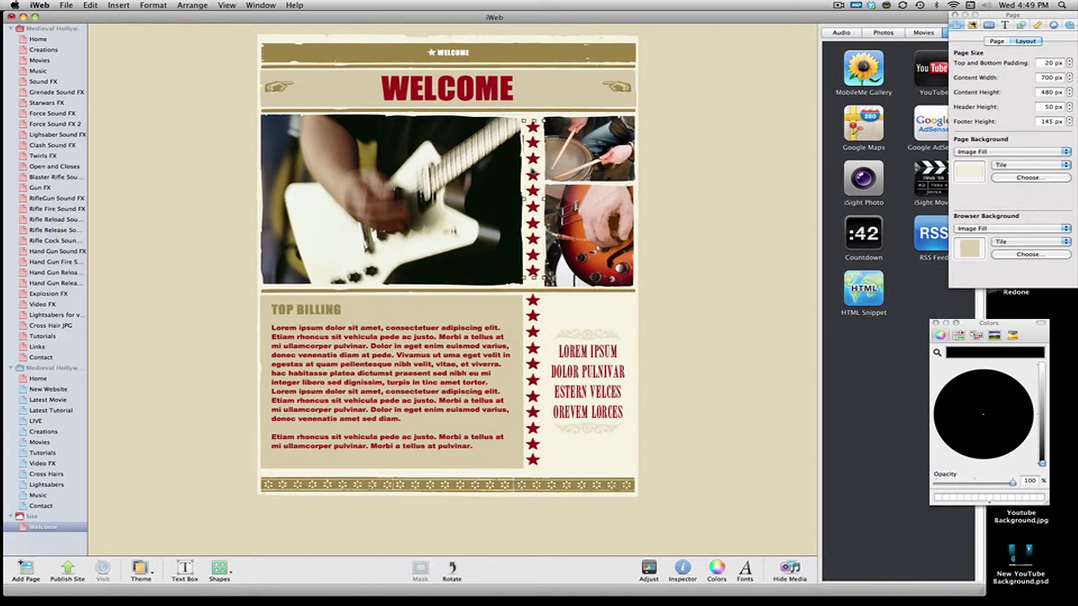
left_click(734, 152)
Step: Delete the small guitar photo and the drum photo
left_click(594, 134)
left_click_drag(607, 283, 529, 250)
left_click_drag(510, 213, 588, 238)
key("Delete")
left_click(587, 166)
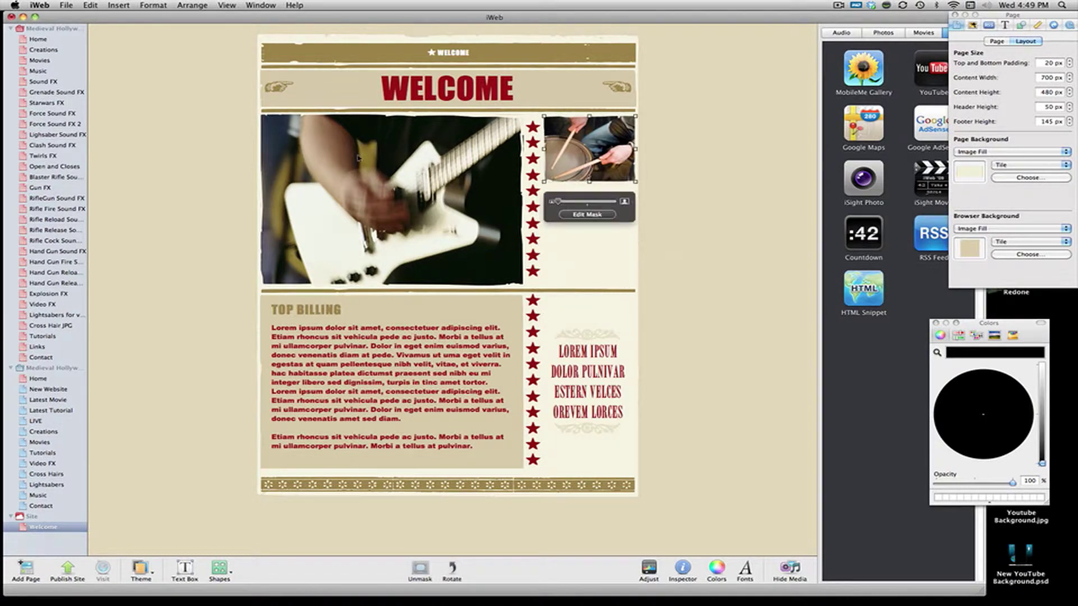
key("Delete")
Step: Delete the large white-guitar photo, the Lorem ipsum body text and the TOP BILLING heading
left_click(378, 174)
key("Delete")
left_click(318, 306)
key("Delete")
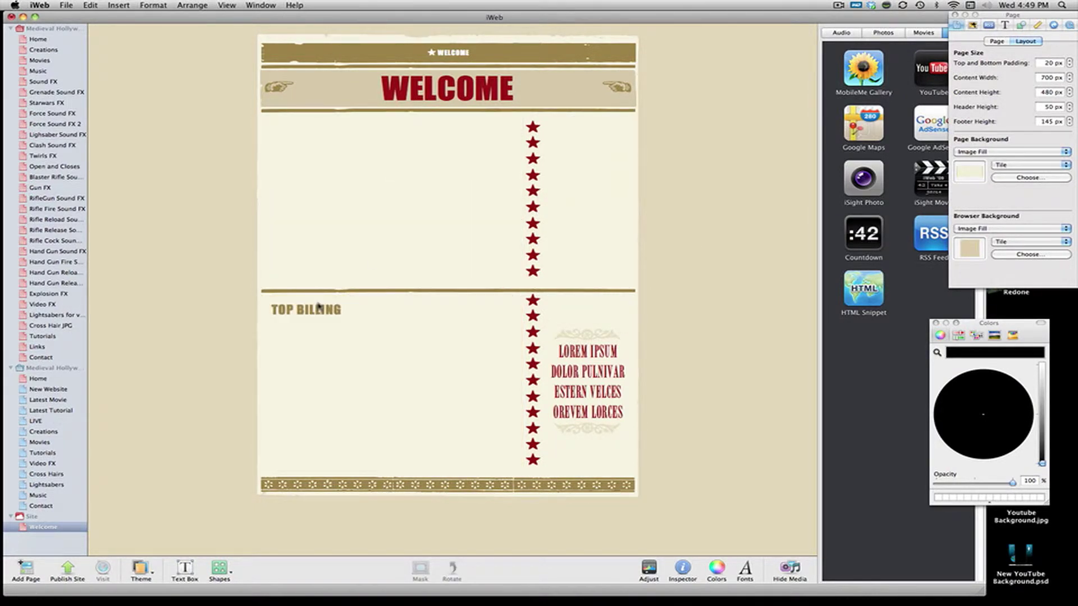
left_click(318, 307)
key("Delete")
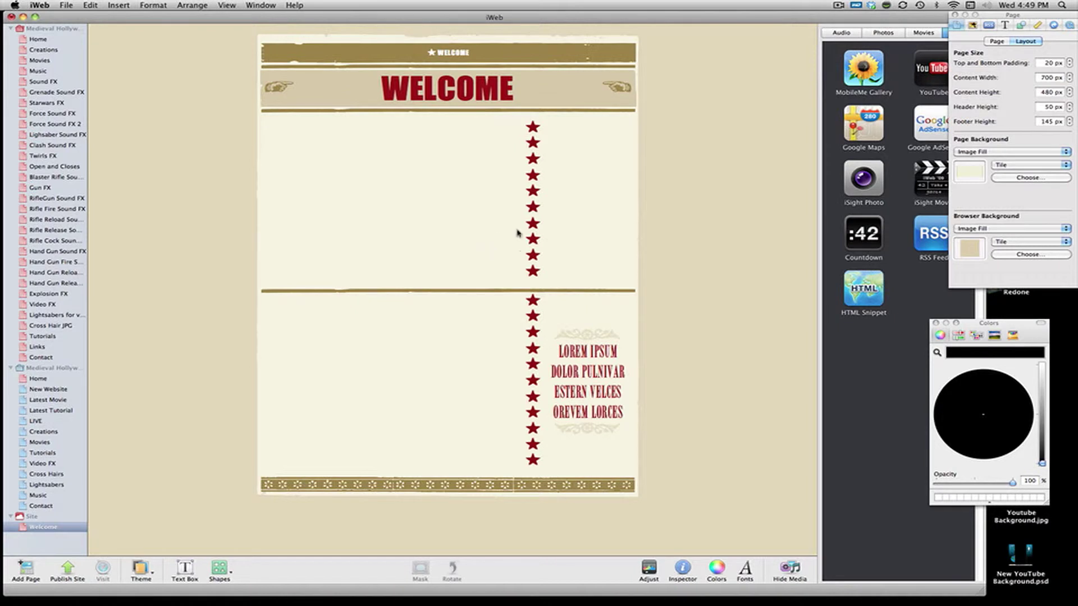
Step: Move the upper and lower star columns to the left edge of the page
left_click_drag(529, 235, 278, 236)
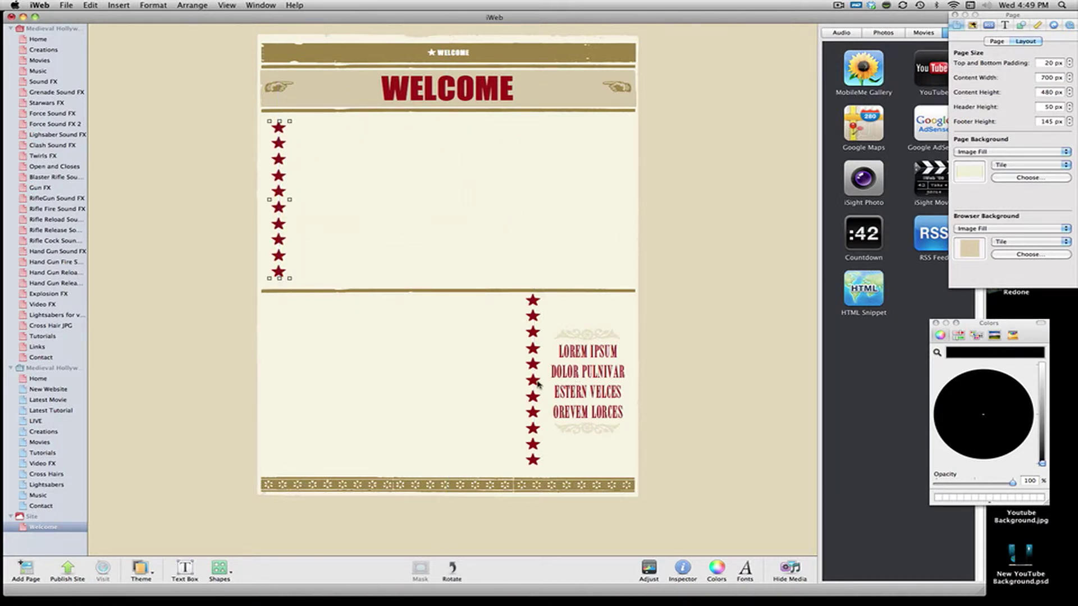
left_click_drag(525, 385, 323, 382)
left_click_drag(357, 218, 272, 360)
Step: Copy the upper star column to the right edge and move the LOREM IPSUM box to centre
left_click(279, 189)
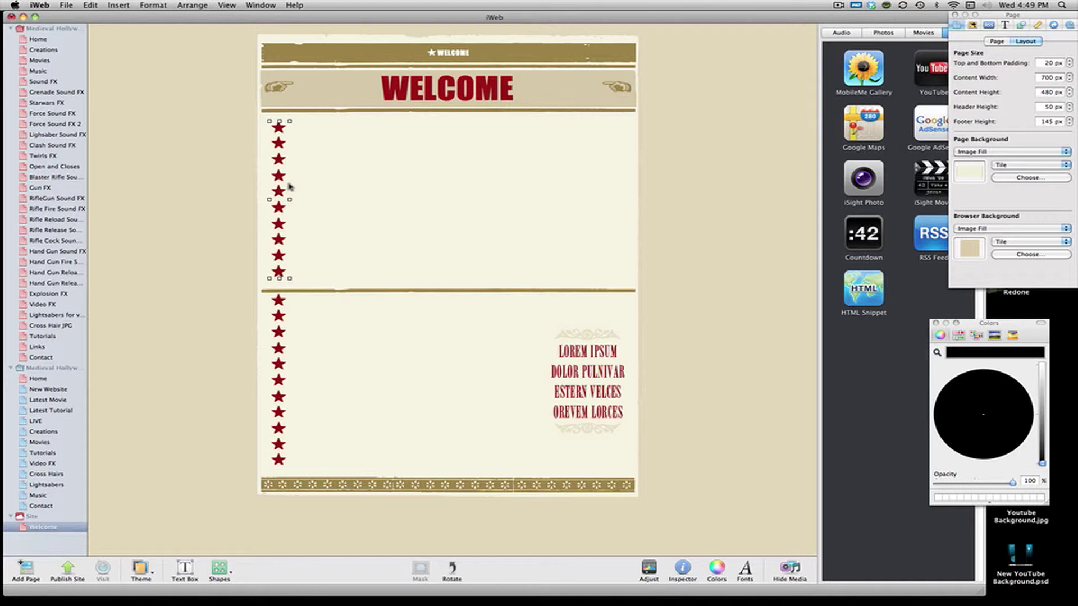
left_click_drag(287, 189, 613, 183)
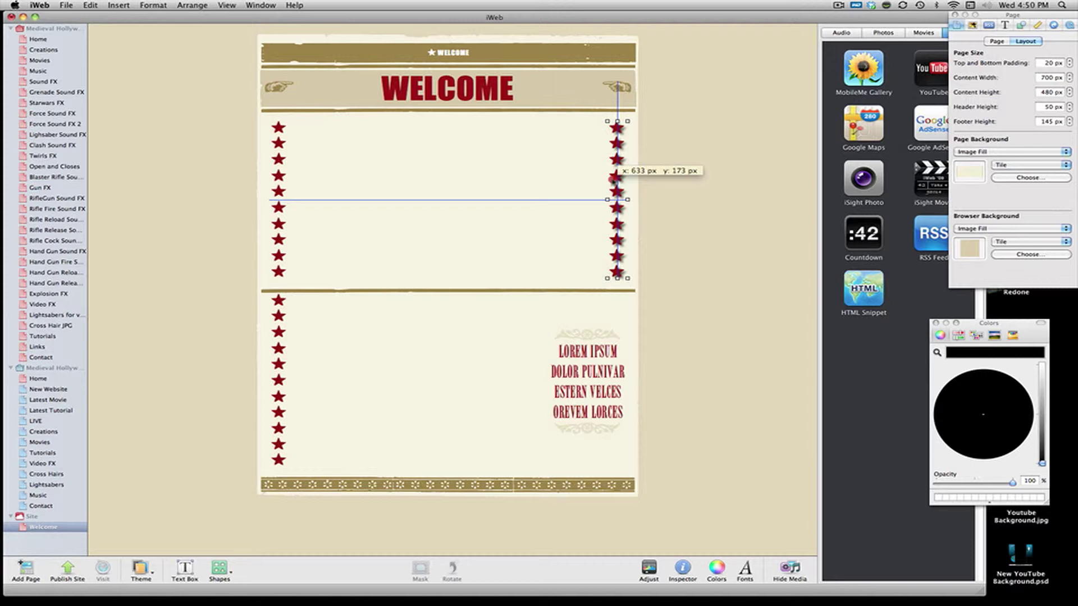
left_click_drag(612, 178, 613, 178)
left_click(275, 159)
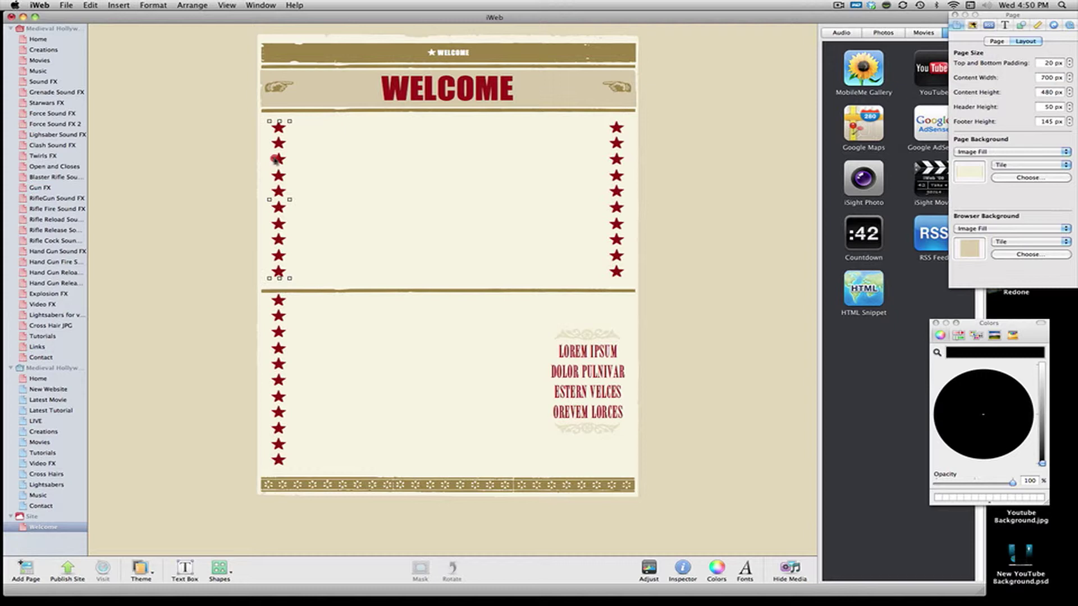
left_click_drag(275, 159, 275, 158)
left_click(315, 150)
left_click_drag(620, 359, 518, 359)
key("super+a")
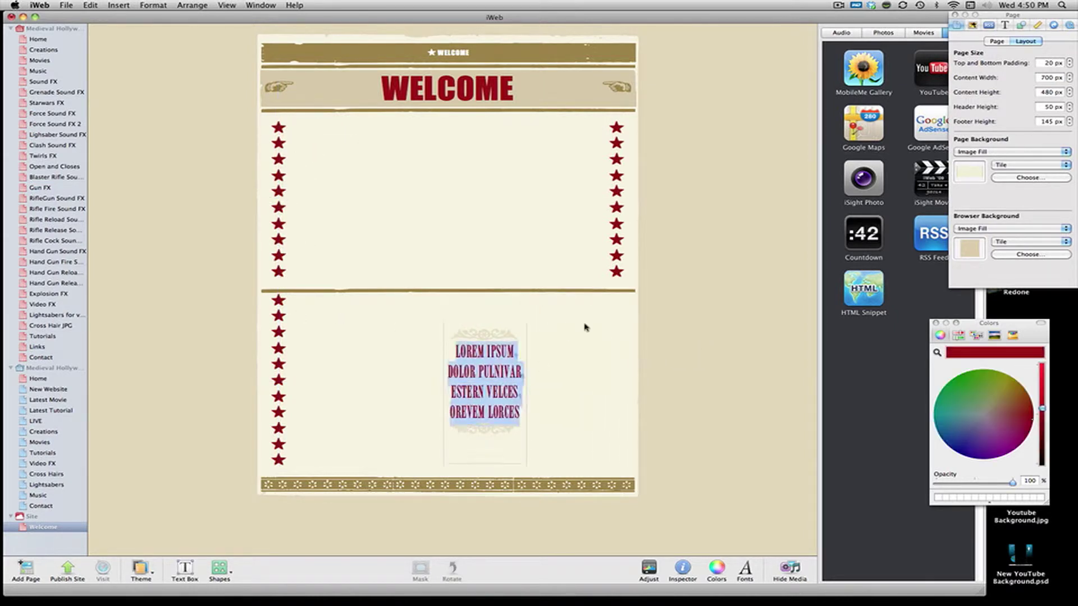
Step: Drag the LOREM IPSUM box up between the star columns and replace its four lines with 'THE CAT IS RED'
left_click(583, 331)
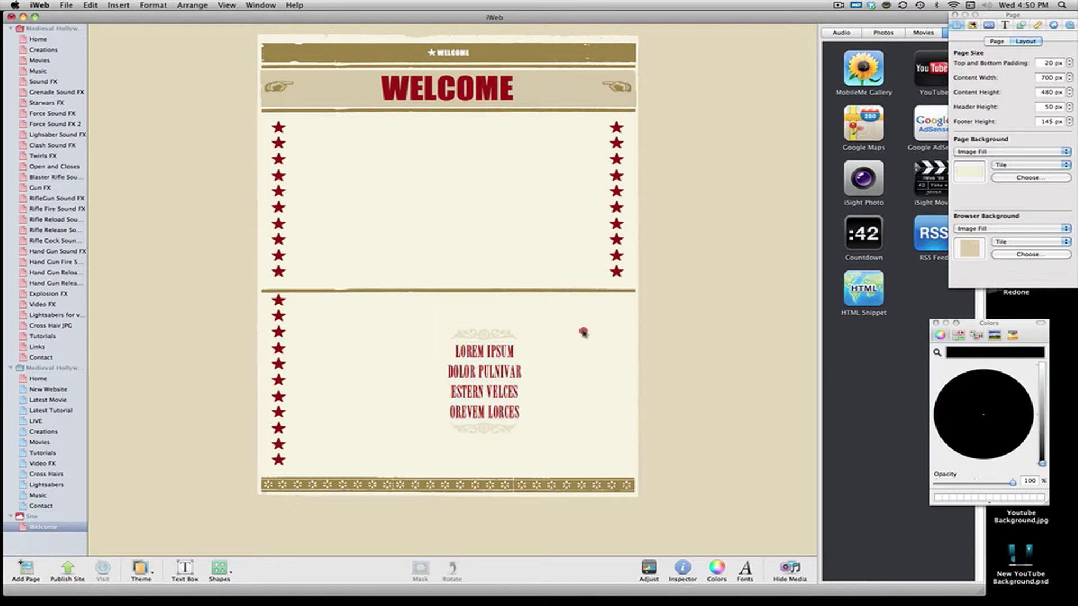
left_click_drag(519, 340, 469, 179)
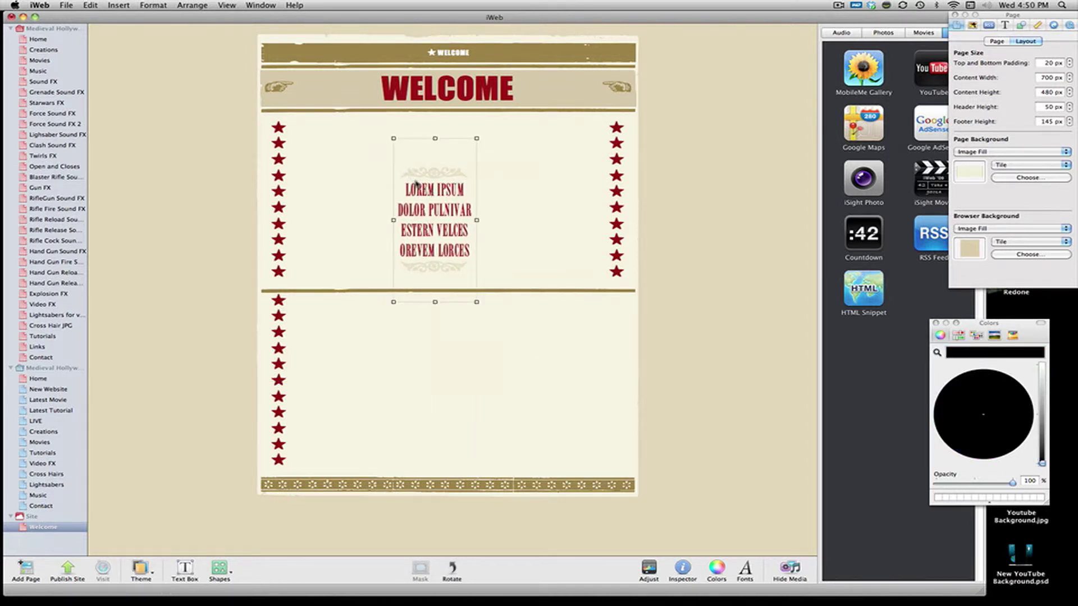
double_click(441, 281)
key("super+a")
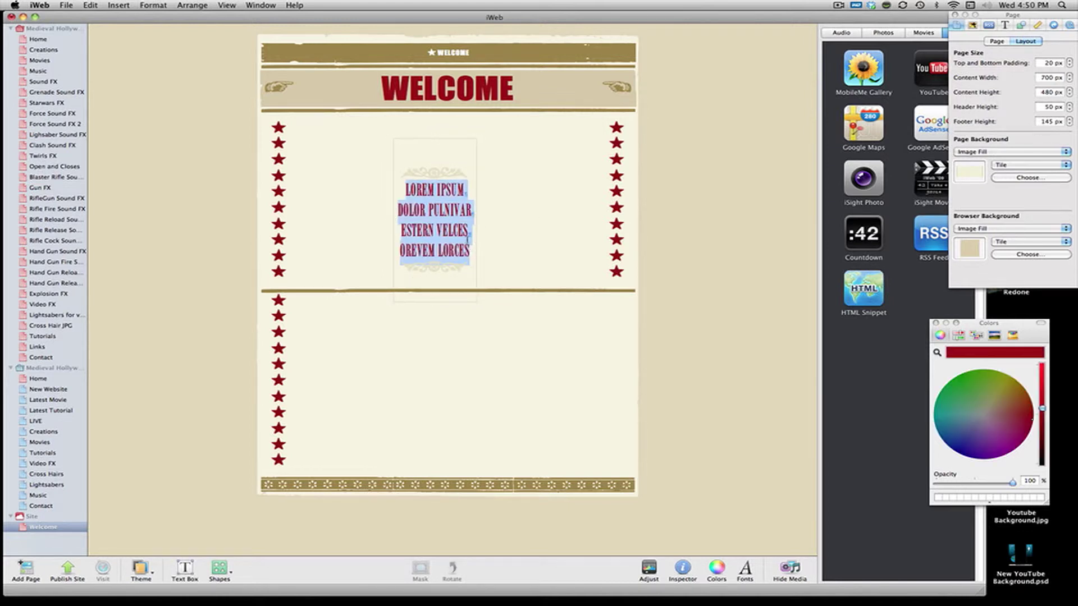
key("BackSpace")
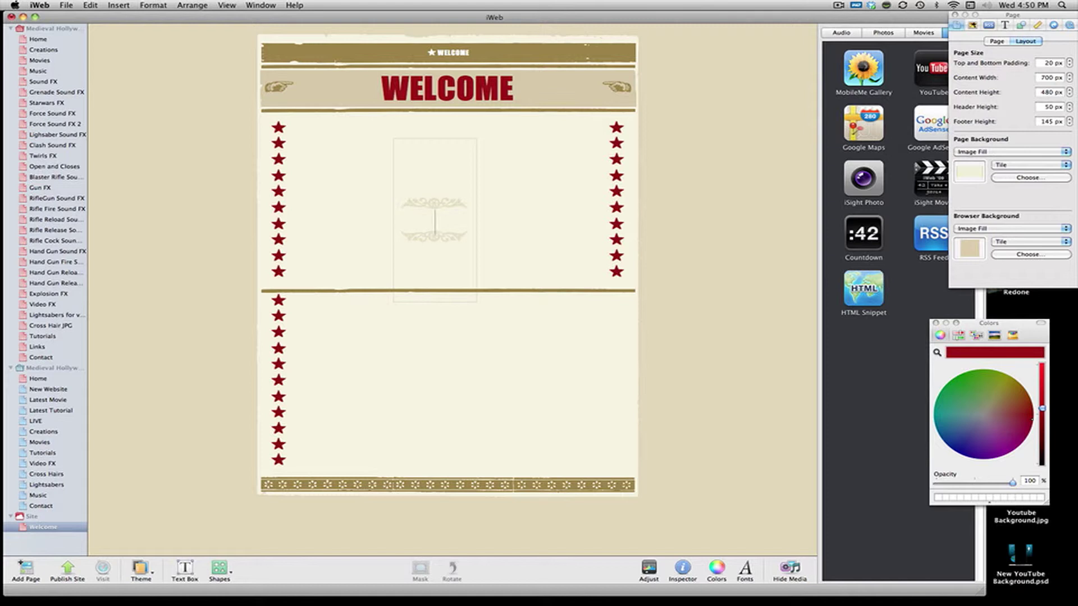
type("THE CAT IS RED")
left_click(502, 225)
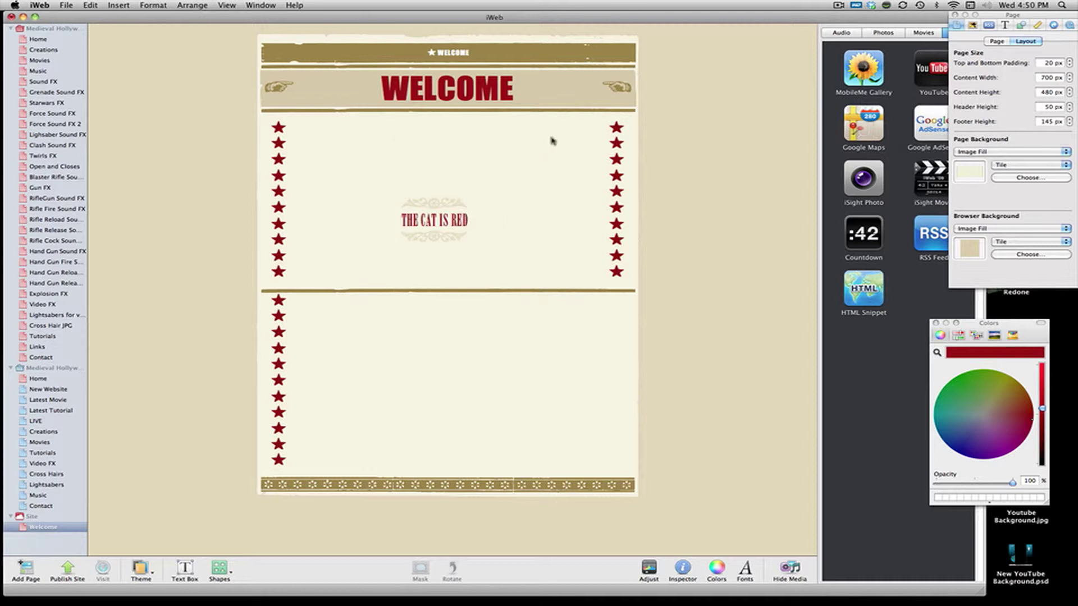
Step: Highlight the THE CAT IS RED text, bring the page settings inspector forward, then refocus the page
left_click(440, 219)
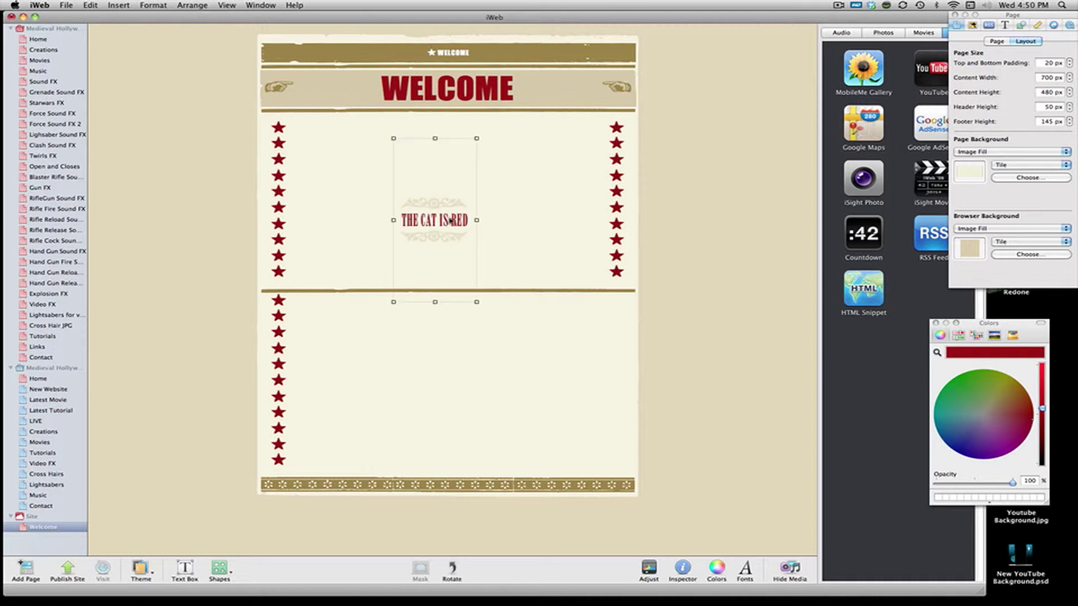
left_click(494, 211)
left_click(465, 230)
left_click(473, 227)
left_click_drag(470, 223, 388, 218)
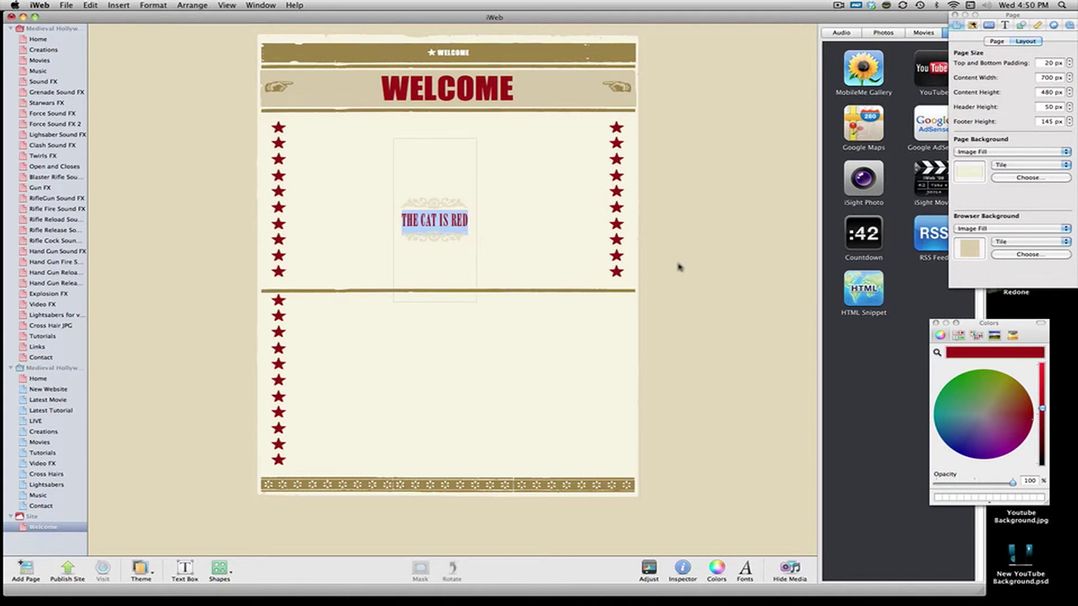
left_click(1029, 25)
left_click(755, 543)
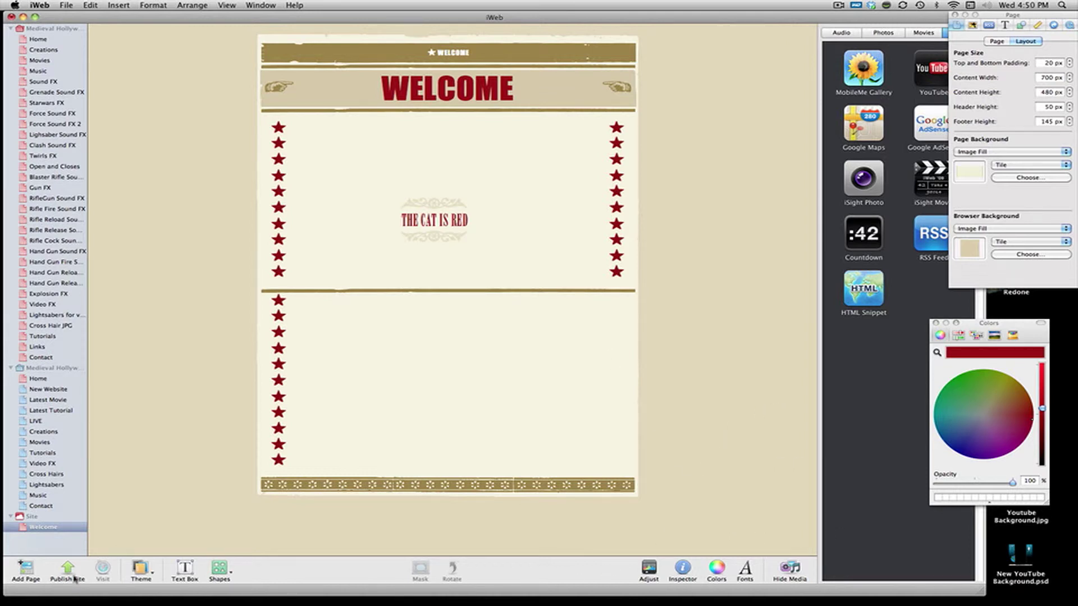
Step: Close the page settings inspector and the Colors window
left_click(954, 15)
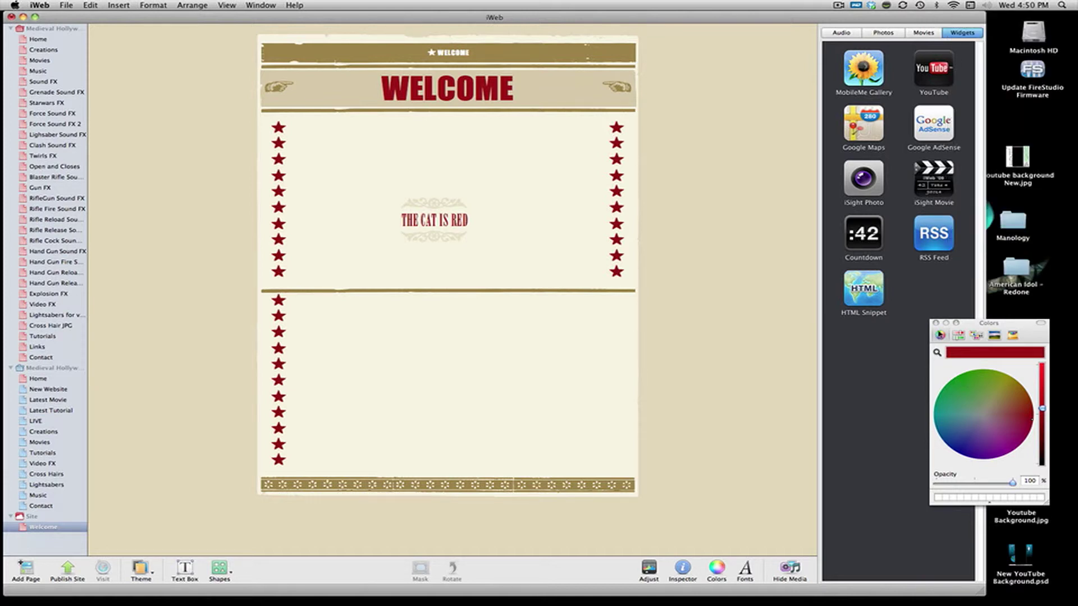
left_click(933, 324)
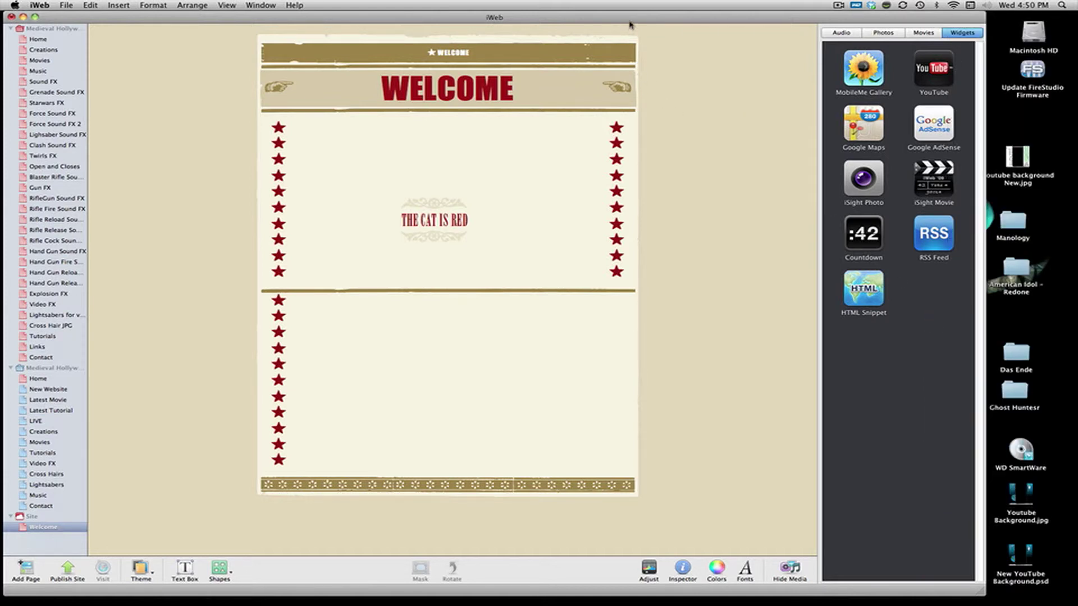
left_click_drag(634, 17, 632, 17)
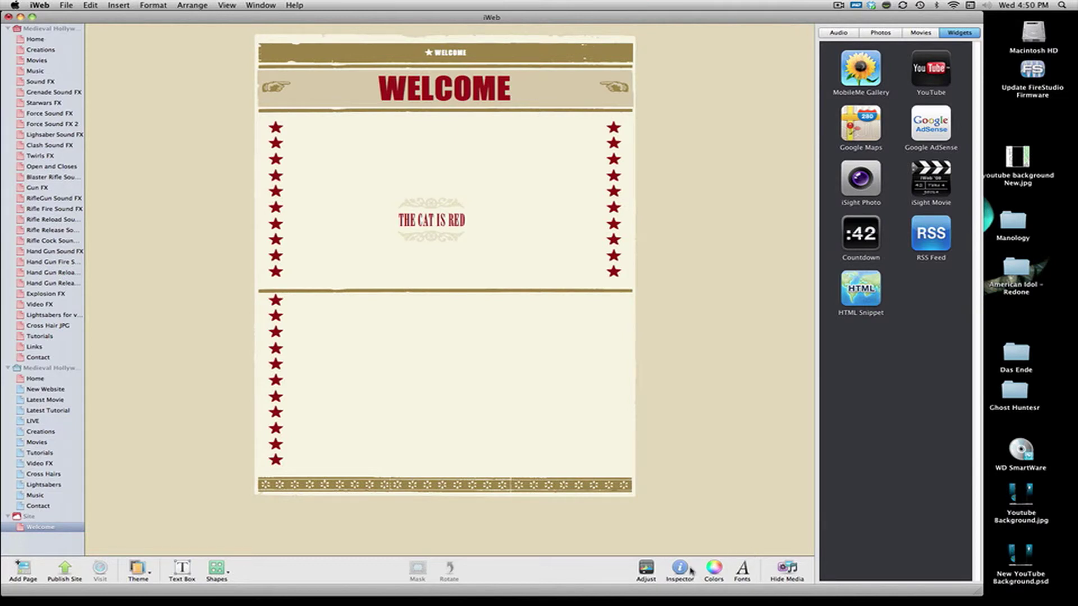
Step: Reopen the Inspector, check its Text and Metrics tabs, then close it
left_click(680, 569)
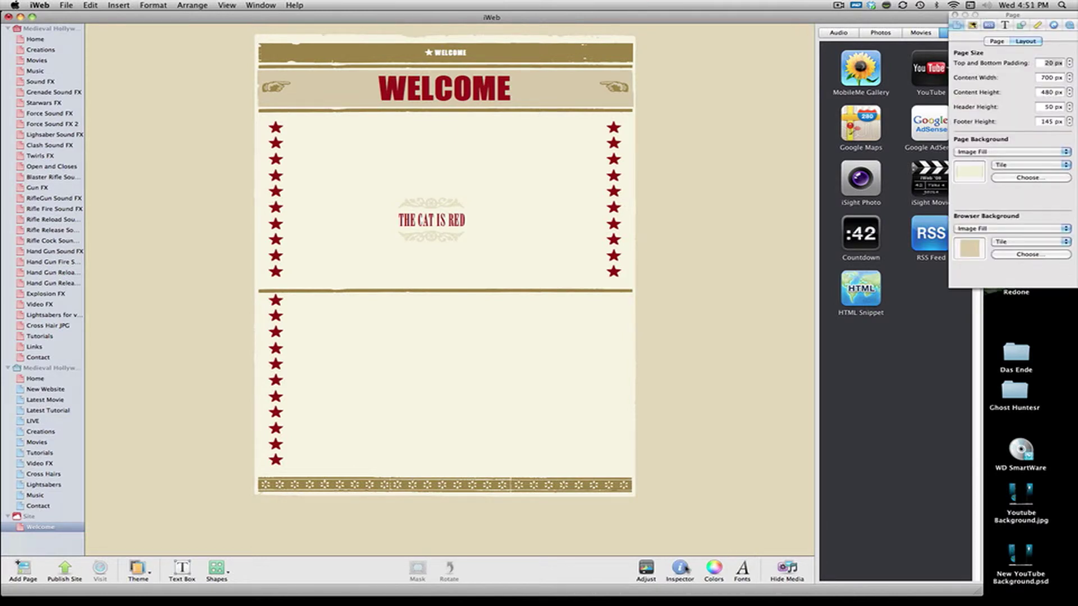
left_click(1006, 25)
left_click(1035, 26)
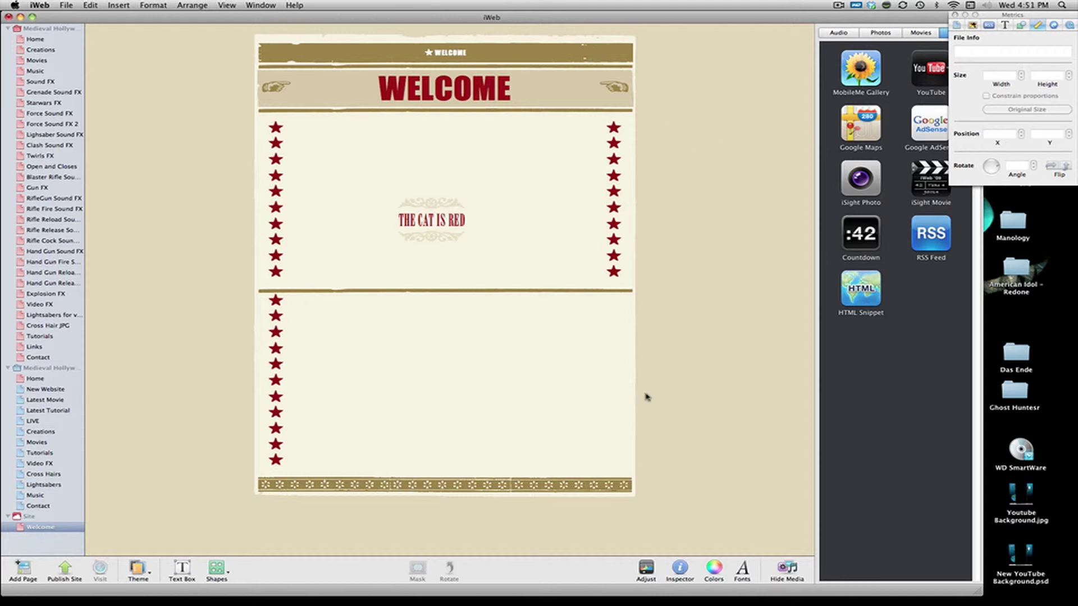
left_click(954, 15)
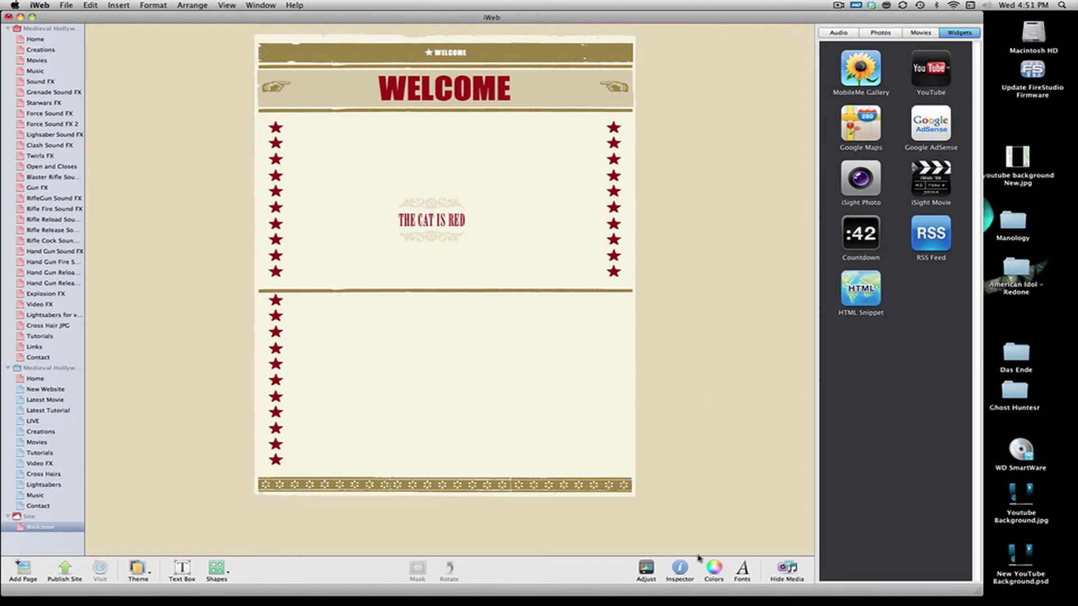
Step: Open the Adjust Image panel, move it aside, then close it after deselecting the text box
left_click(651, 570)
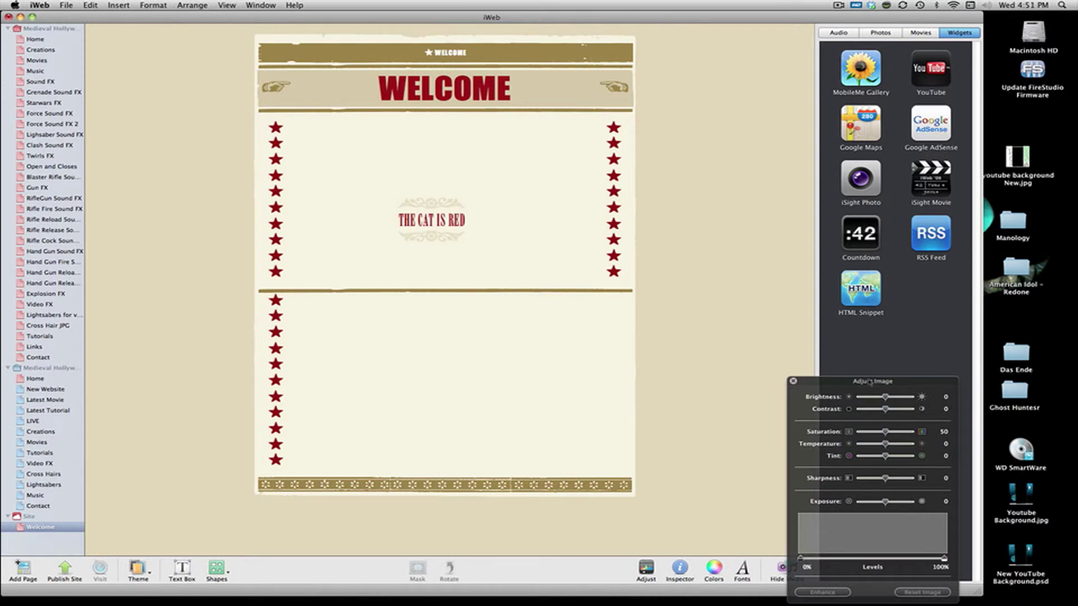
left_click_drag(870, 382, 778, 295)
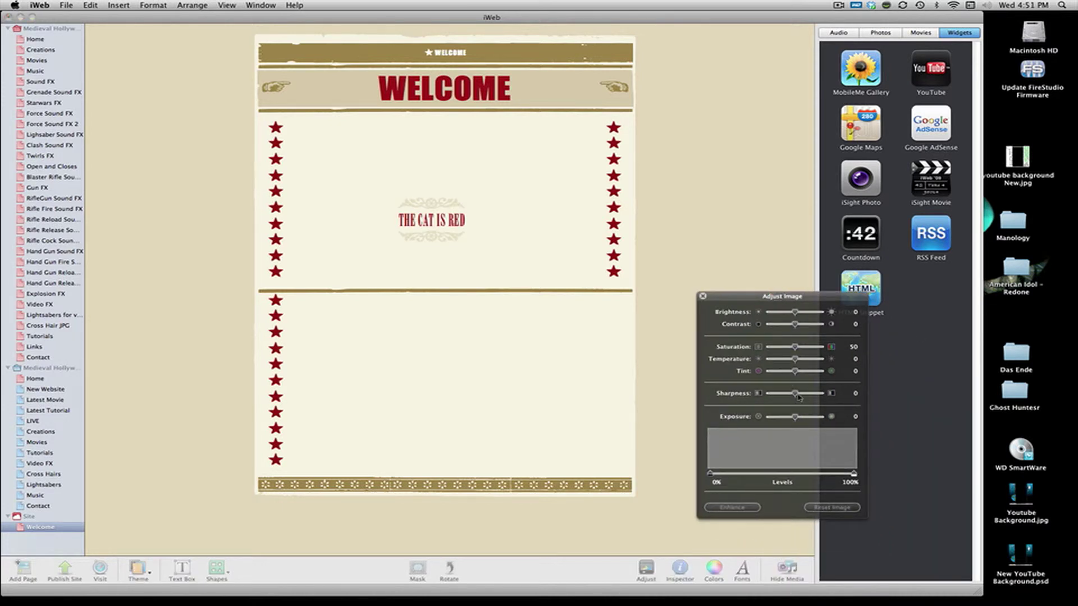
left_click(814, 394)
left_click(708, 208)
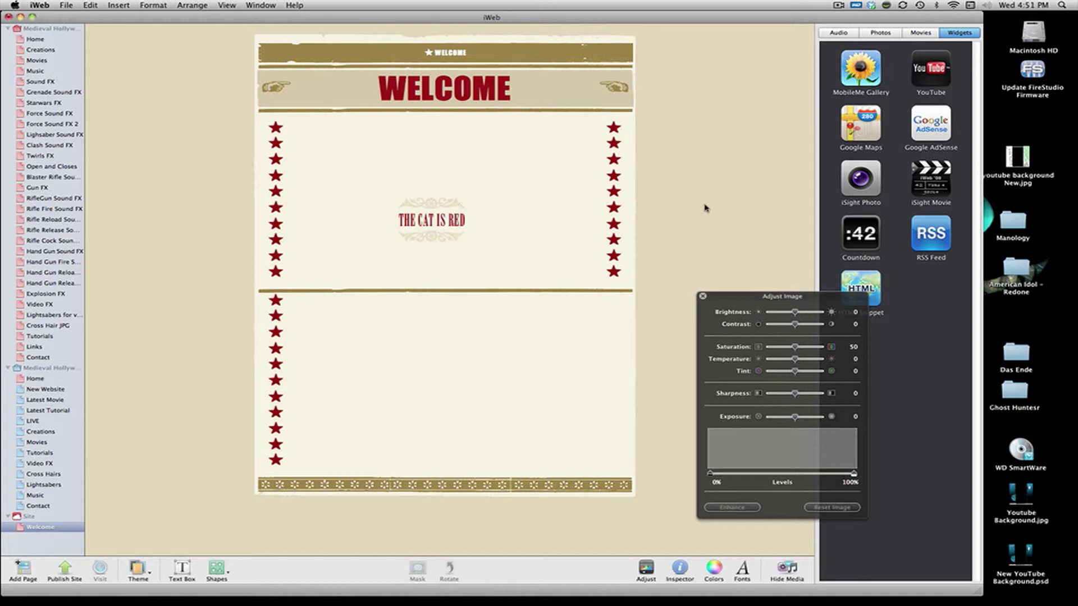
left_click(464, 217)
left_click(497, 200)
left_click(533, 222)
left_click(702, 296)
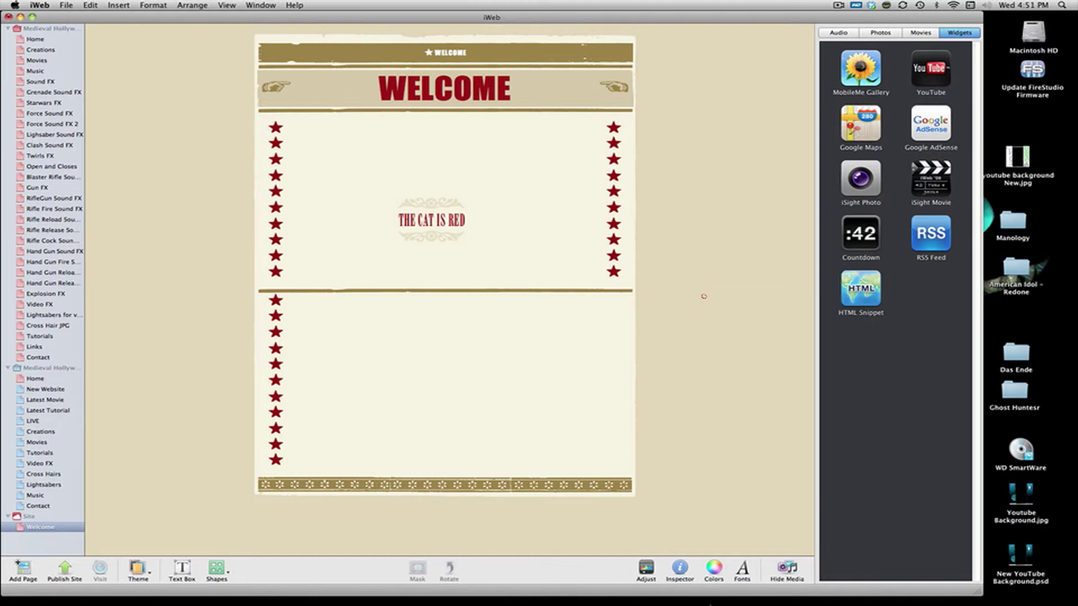
Step: In the Colors window pick a greyish pink, try slider, palette, spectrum and crayon views, then close it
left_click(714, 567)
left_click(985, 413)
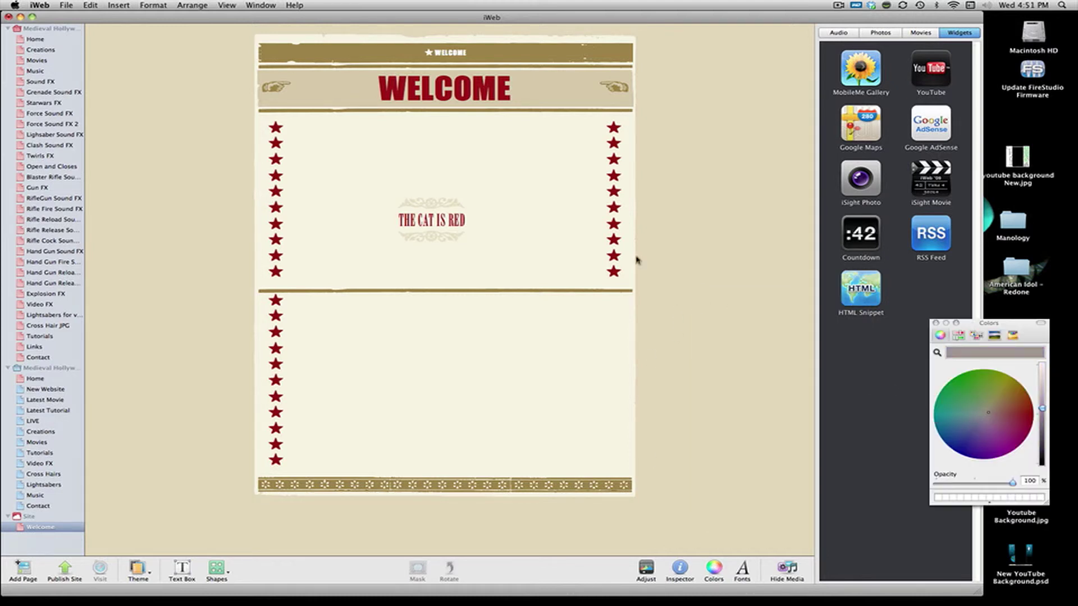
left_click(965, 336)
left_click(976, 335)
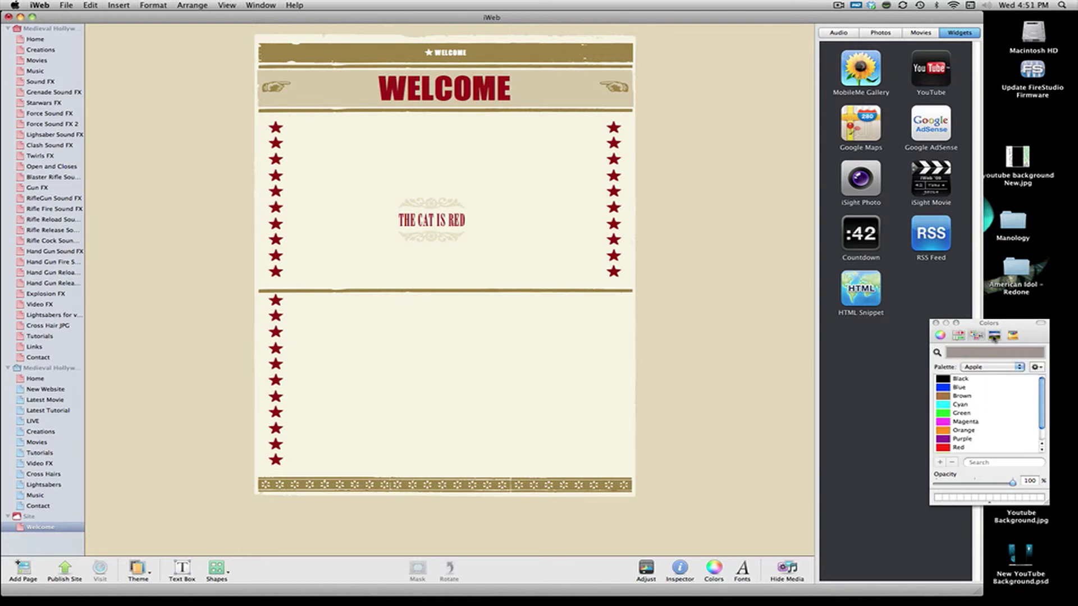
left_click(994, 335)
left_click(1011, 335)
left_click(933, 323)
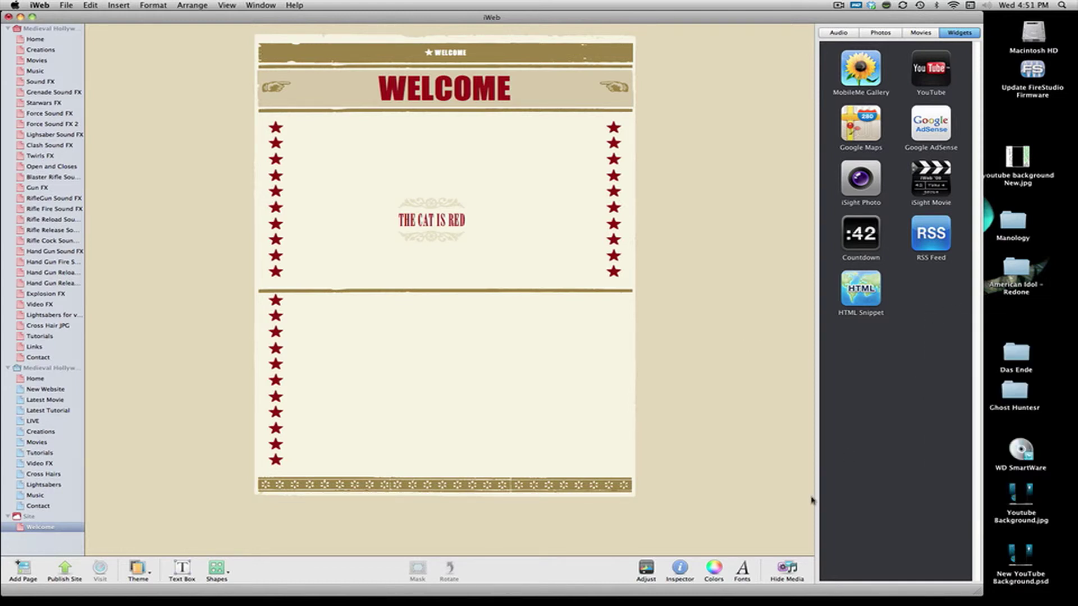
Step: Open and close the Fonts panel, then bring up the Shapes list
left_click(741, 567)
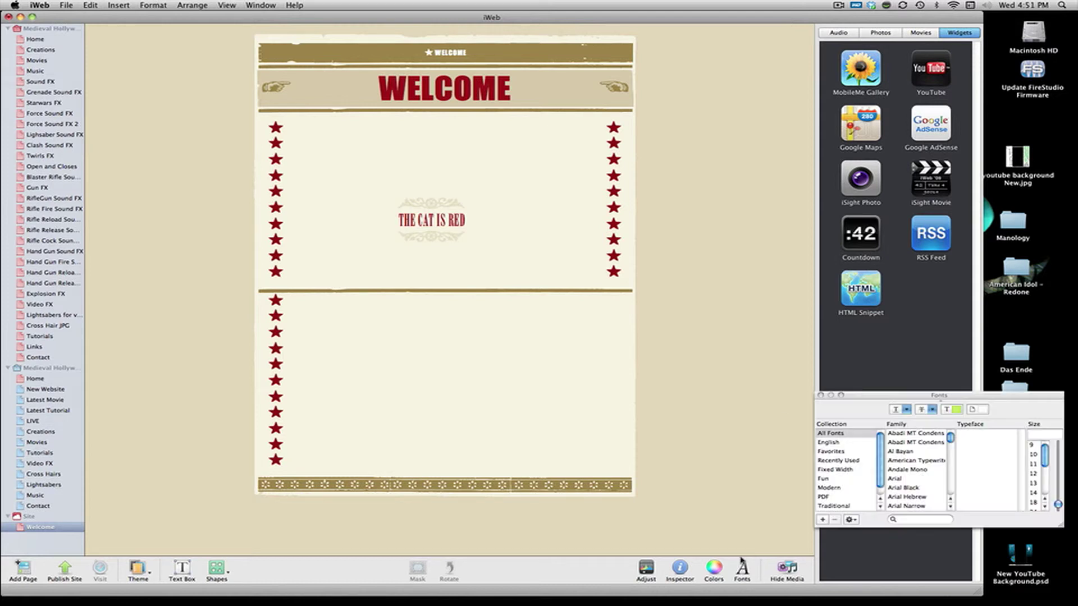
left_click(820, 395)
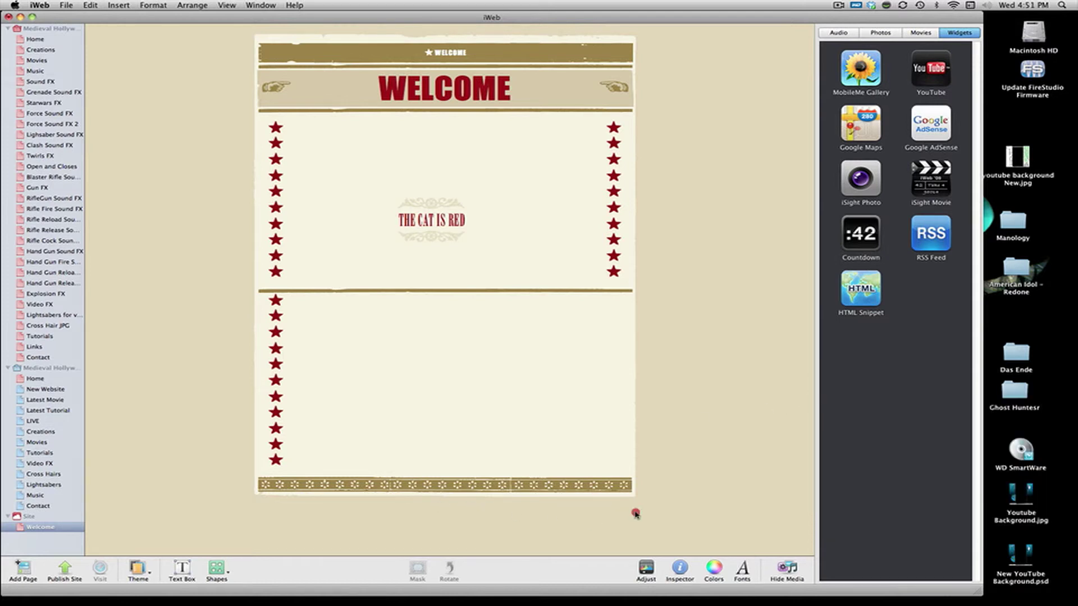
left_click(213, 570)
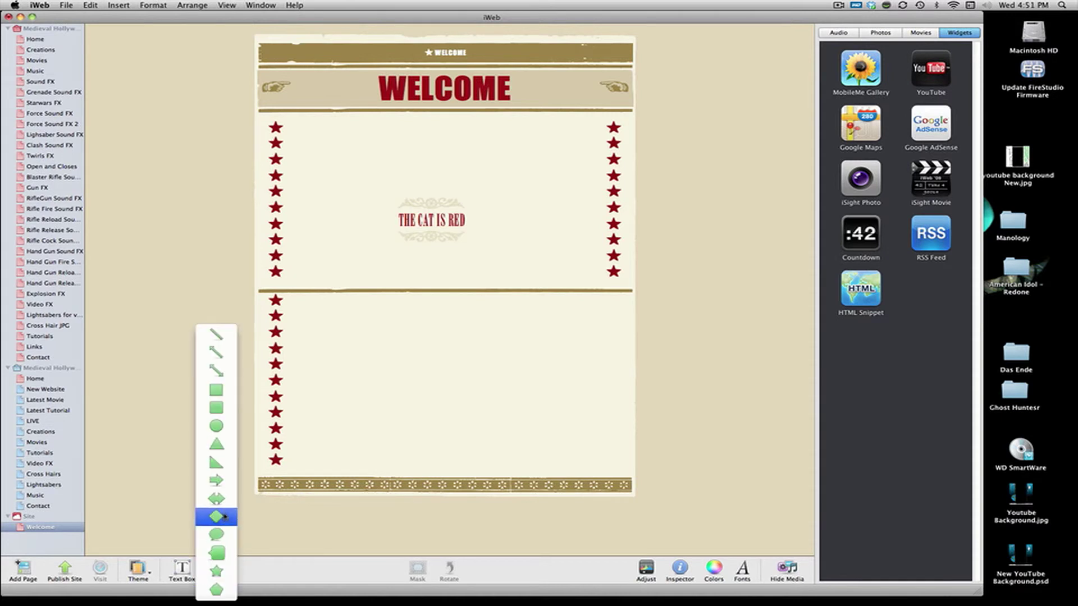
left_click(222, 532)
left_click_drag(440, 295, 523, 139)
left_click_drag(498, 177, 525, 112)
left_click(597, 203)
left_click_drag(573, 228, 511, 139)
key("Delete")
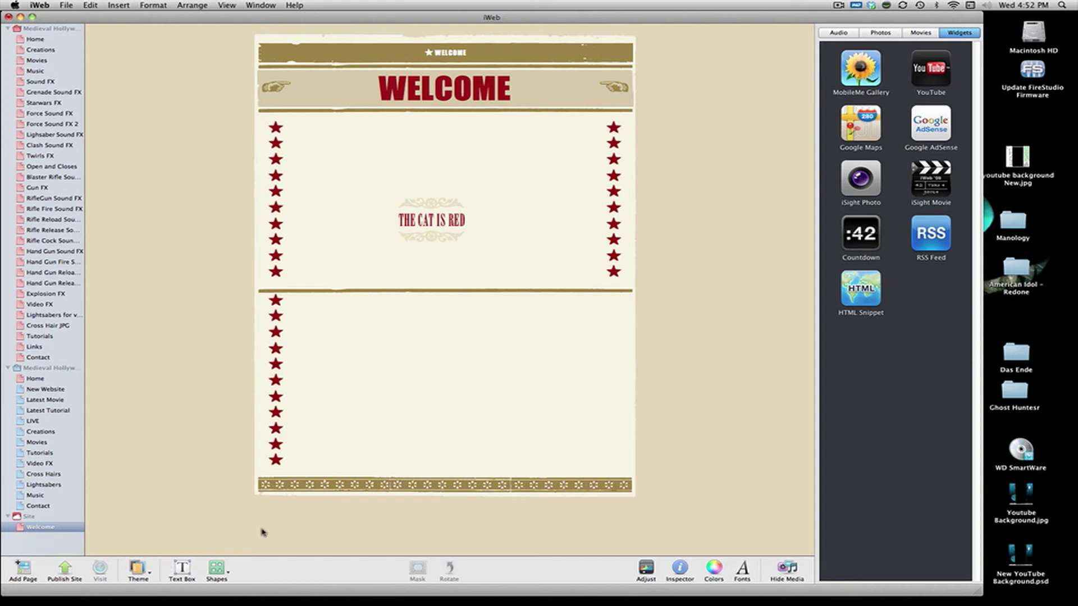
left_click(131, 572)
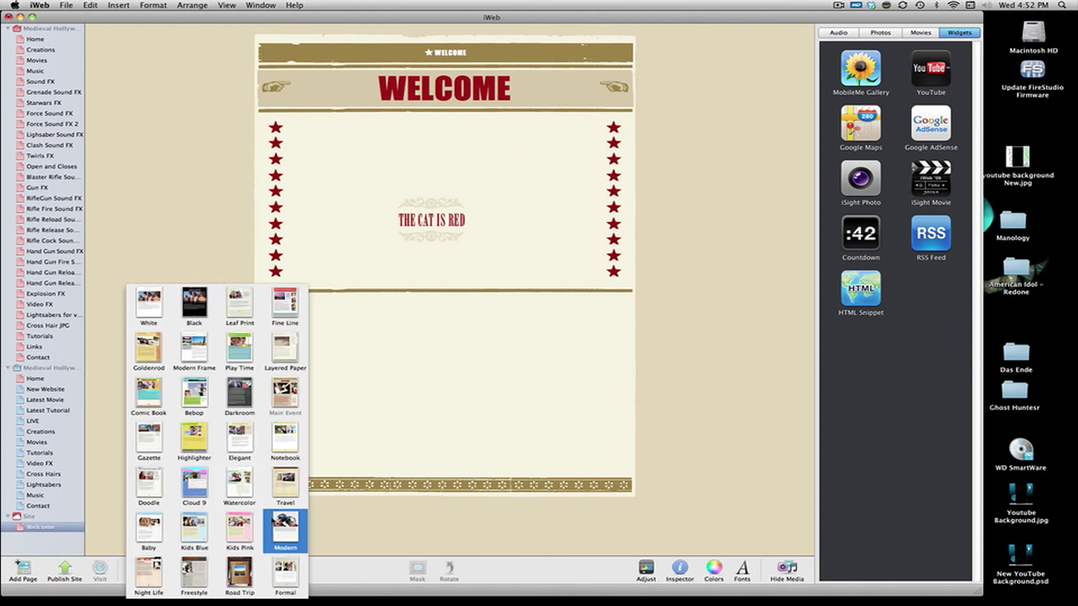
left_click(240, 494)
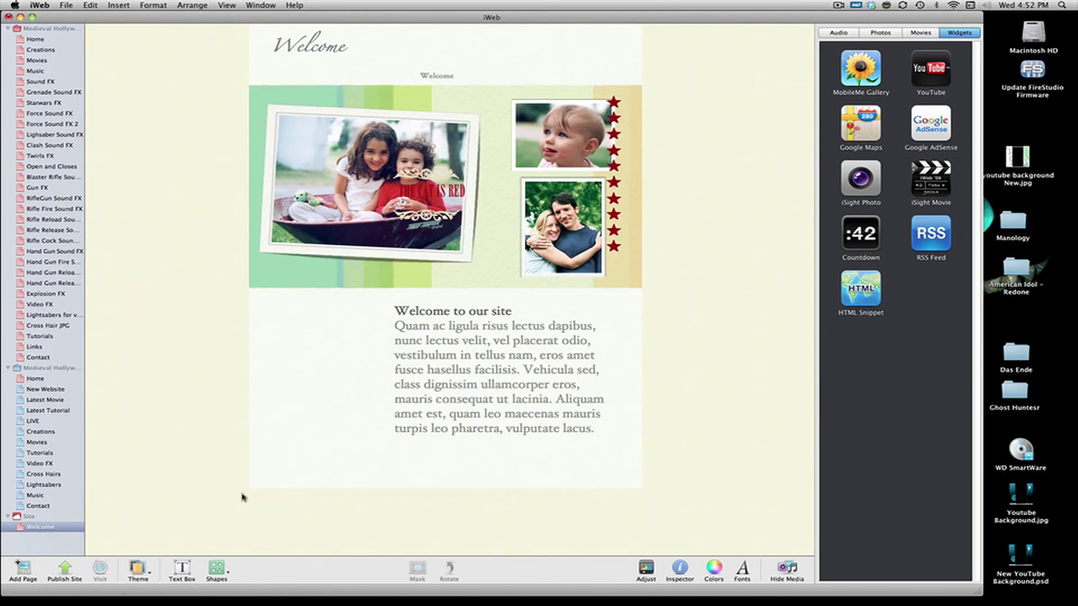
key("super+z")
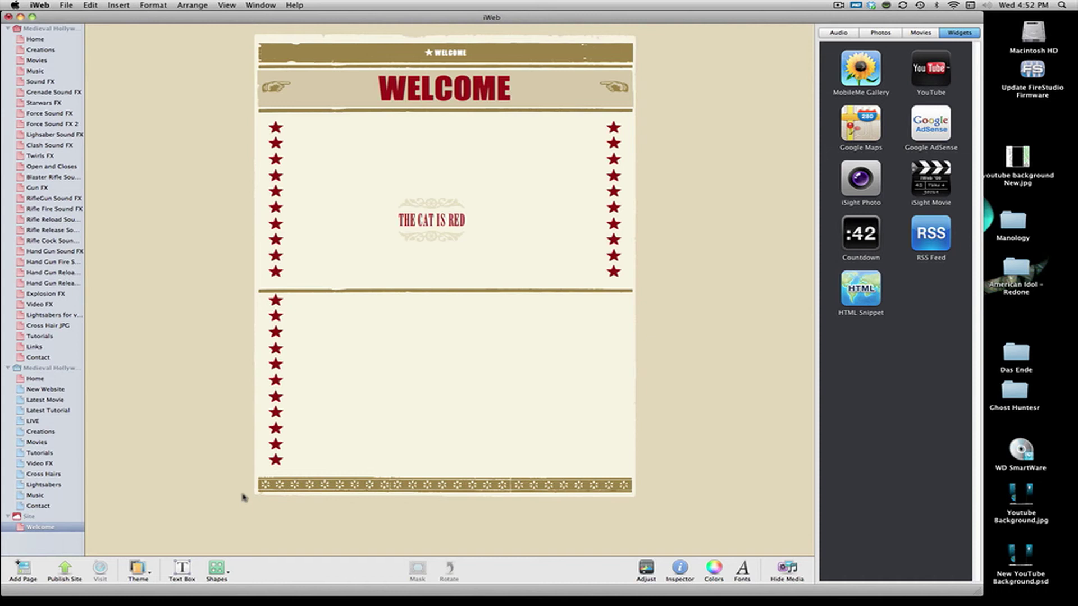